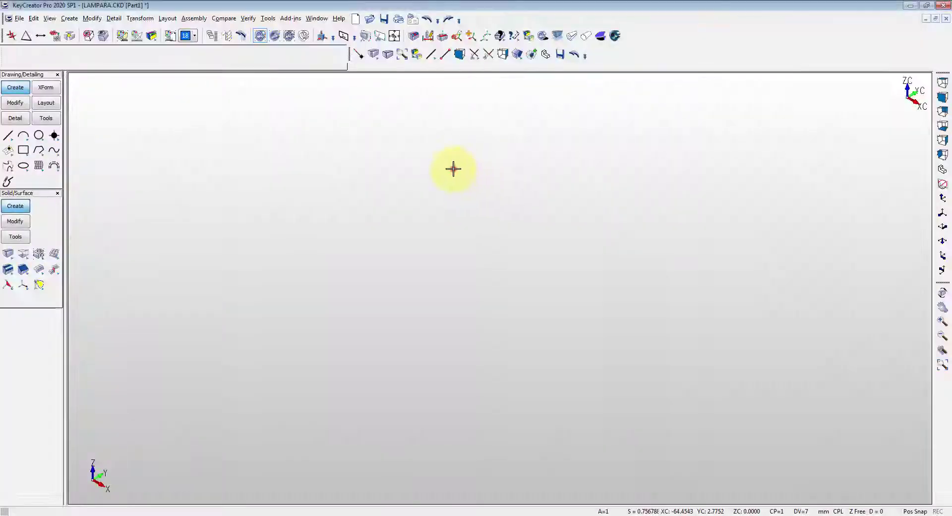
Create a solid sphere centred at the origin using the dynamic method with the centre-of-face anchor.
left_click(452, 169)
left_click(456, 207)
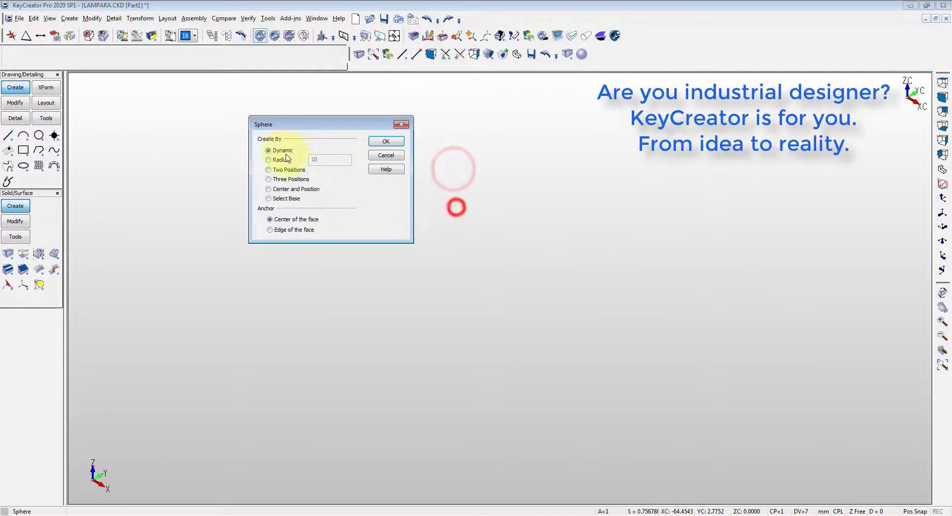
left_click(386, 141)
key("Return")
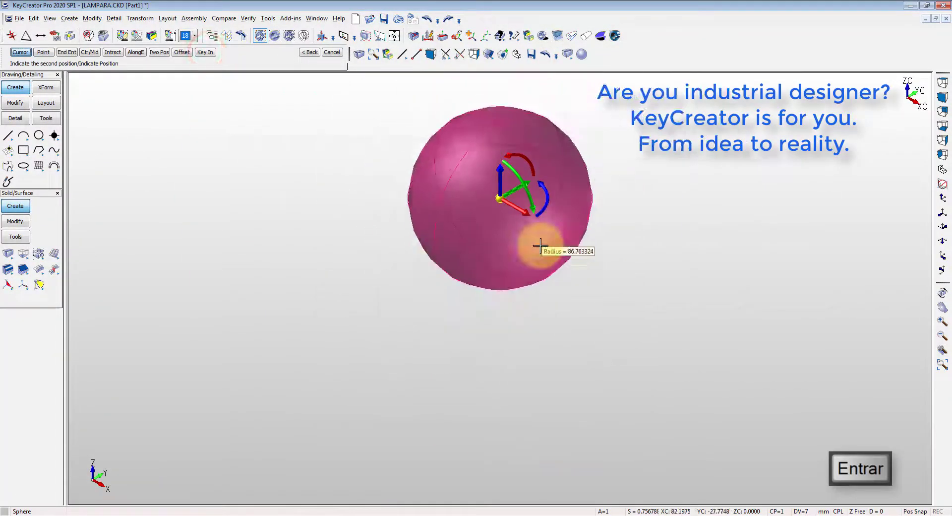
left_click(542, 246)
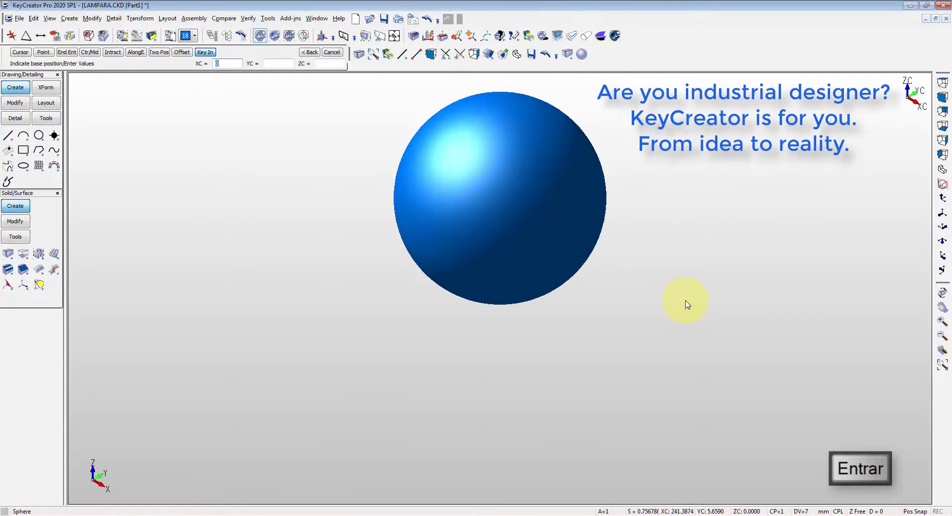
Make the entire sphere body transparent.
middle_click_drag(677, 263, 643, 329)
left_click(540, 36)
key("Return")
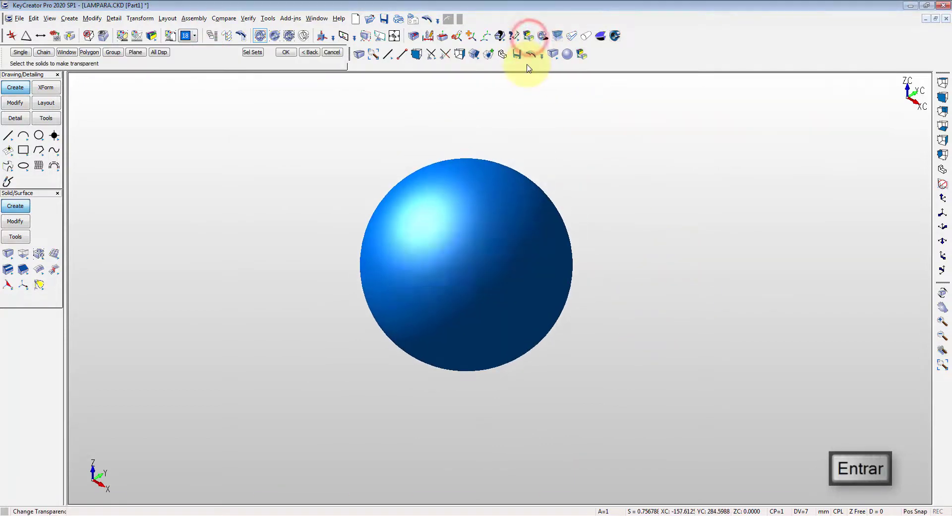
left_click(464, 222)
key("Escape")
Place a point at the upper pole of the sphere.
left_click(593, 139)
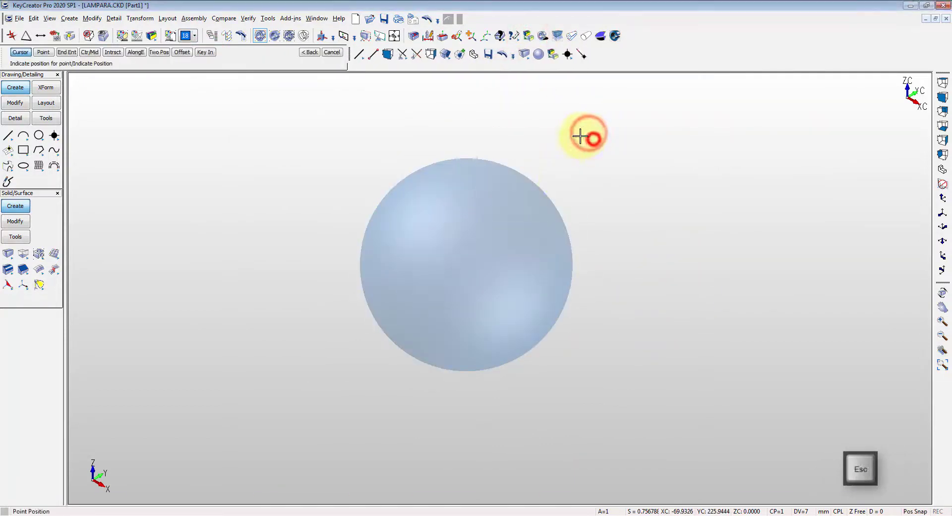
key("F3")
left_click(469, 180)
key("Escape")
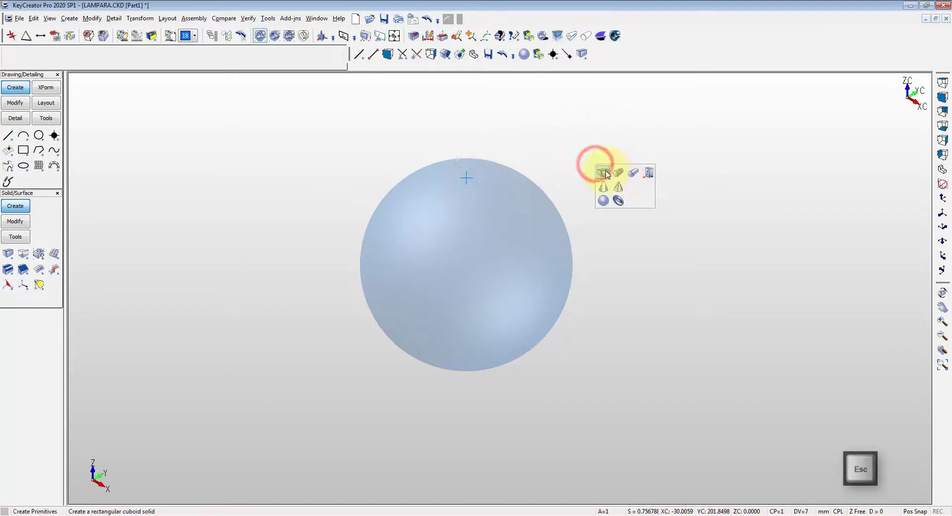
Create a dynamic block from the point at the sphere's upper pole, with a base about 325 by 261 mm, extending downwards.
left_click(604, 172)
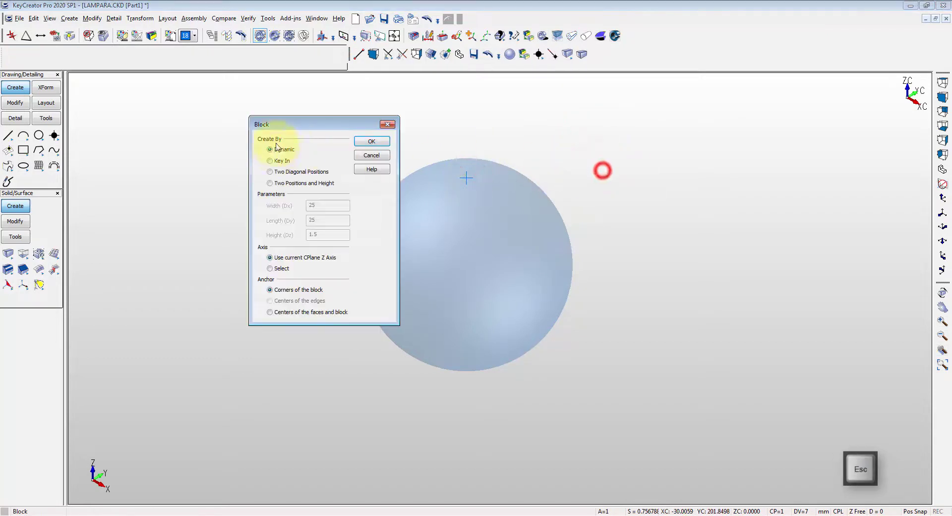
left_click(370, 142)
left_click(457, 179)
key("F1")
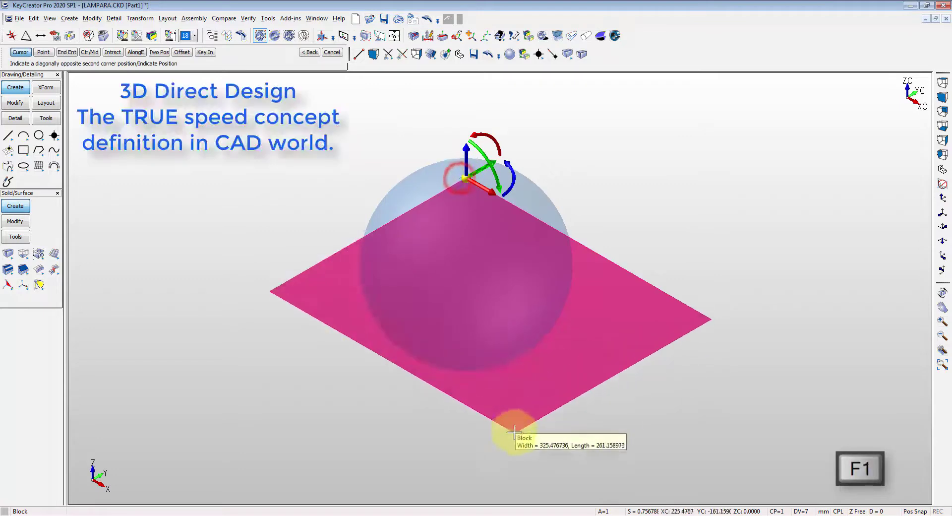
left_click(513, 431)
left_click(509, 481)
Set the block's height to 200 mm and its length and width to 230 mm.
left_click(522, 395)
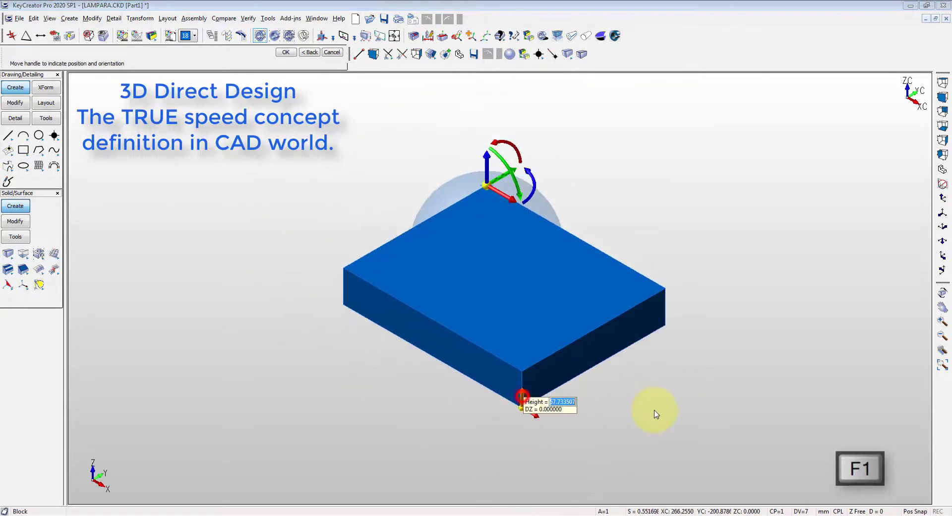
key("Return")
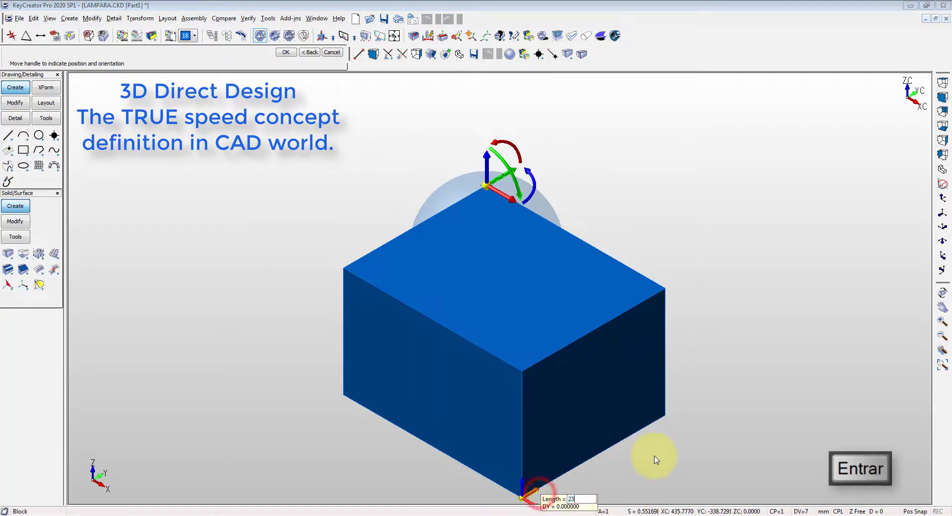
type("23")
key("Return")
type("23")
key("Return")
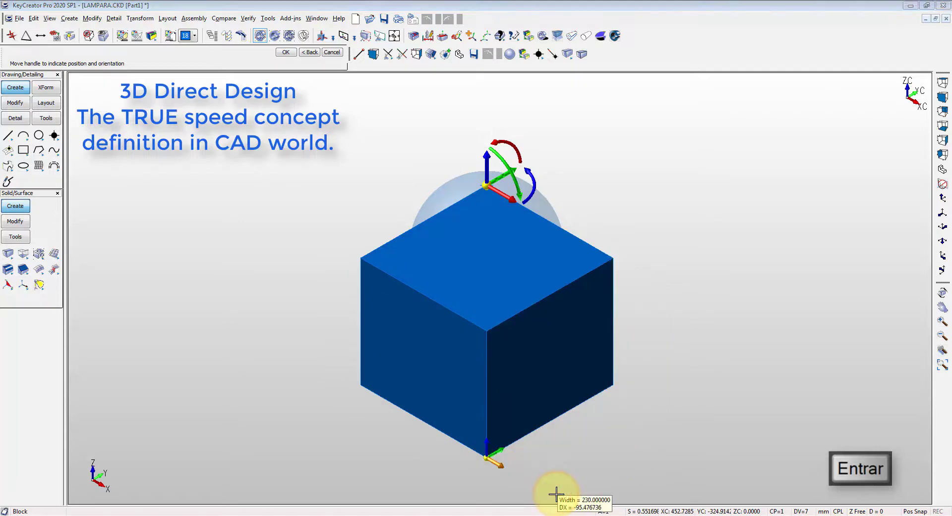
key("Escape")
Make the entire block body transparent so the sphere inside can be seen.
left_click(528, 36)
key("Return")
left_click(565, 311)
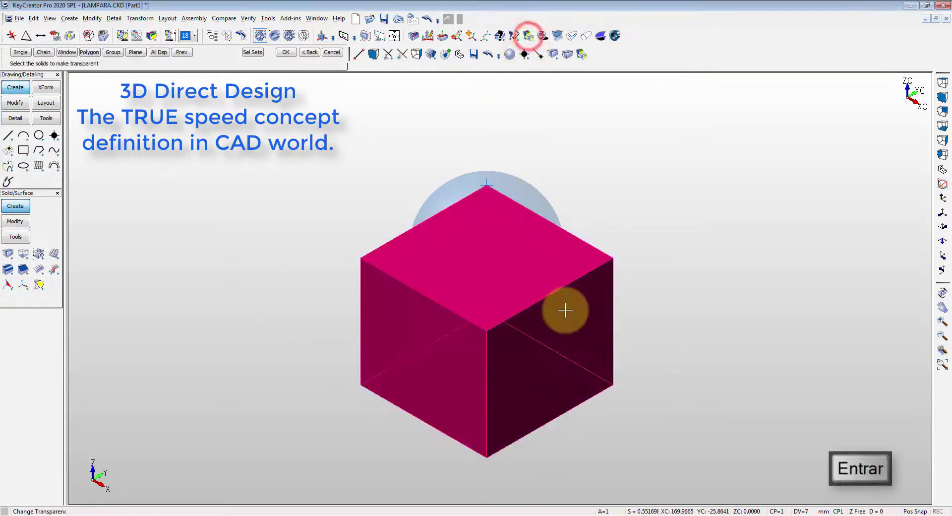
key("Return")
key("Escape")
Draw two lines from the pole point, one to the block's diagonally opposite lower corner and one to a point along the lower front edge.
mouse_move(344, 417)
middle_mouse_down()
mouse_move(486, 402)
mouse_move(401, 228)
middle_mouse_up()
left_click(238, 183)
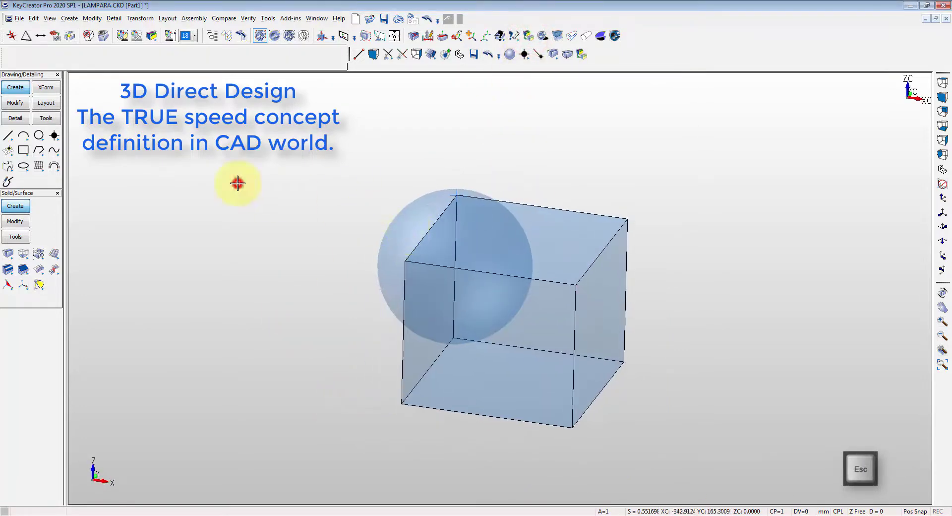
left_click(244, 192)
key("F3")
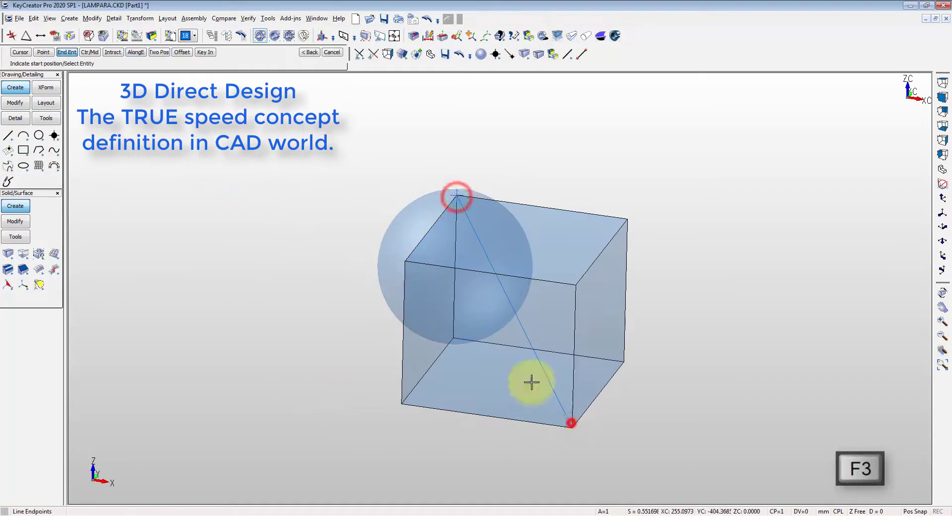
left_click(549, 428)
key("Return")
key("Escape")
Trim the block with the two diagonal lines in the front view, keeping only the narrow wedge between them.
key("alt+2")
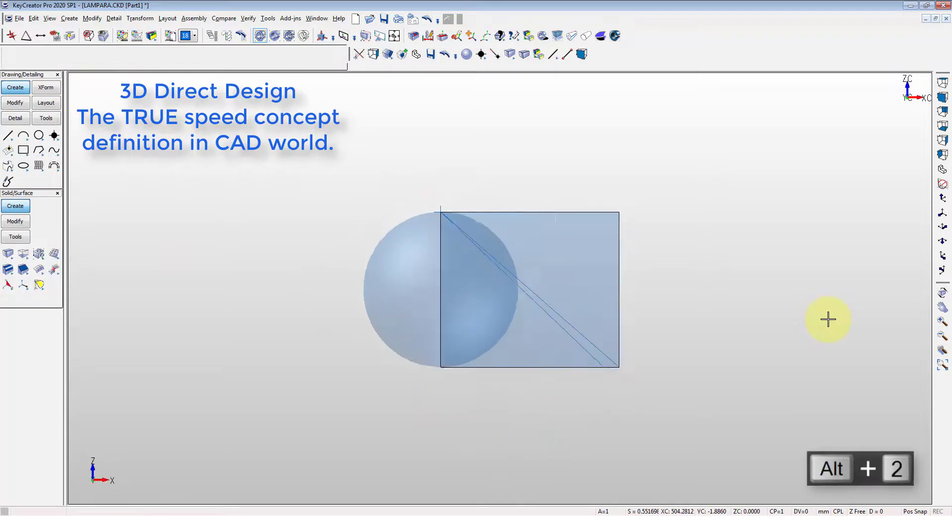
left_click(133, 164)
left_click(142, 166)
left_click(716, 246)
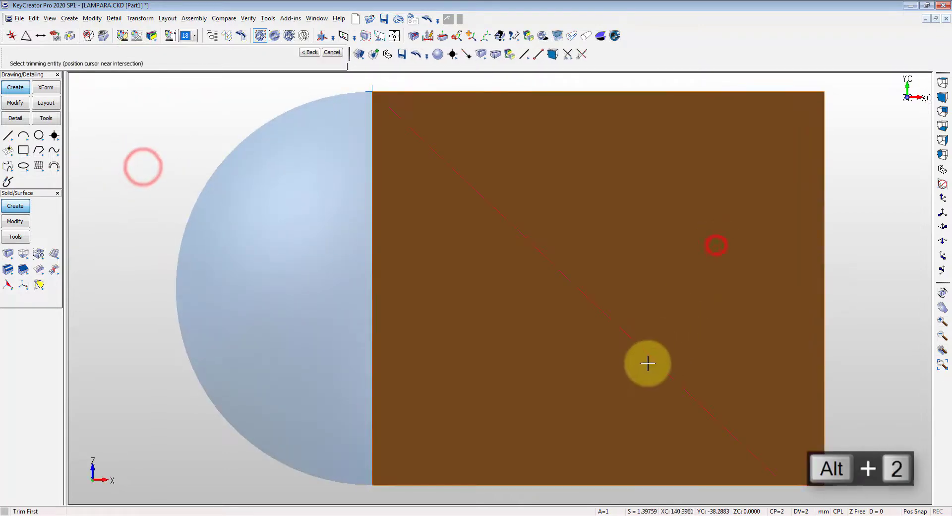
left_click(648, 363)
left_click(662, 358)
left_click(665, 346)
key("Escape")
Trim the wedge along its diagonal line in the side view, keeping the half below the line.
scroll(707, 274, "down", 5)
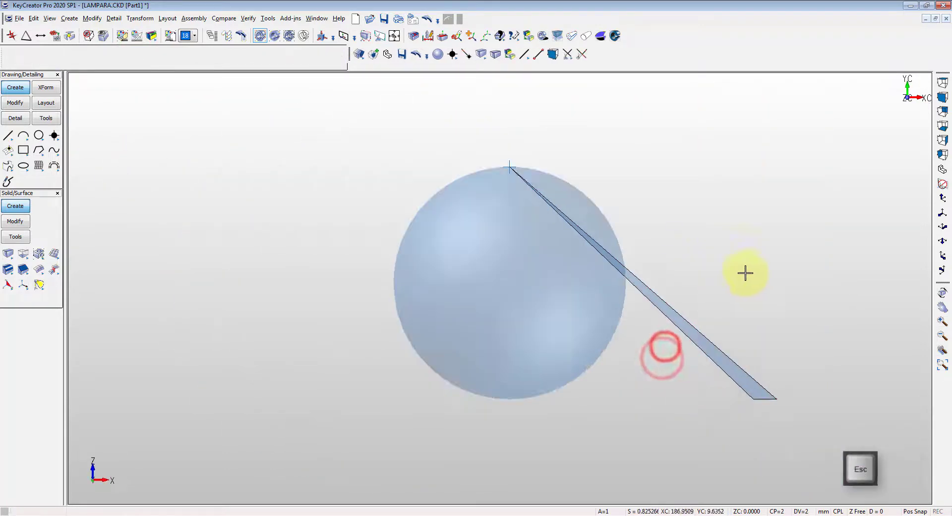
middle_click_drag(745, 272, 695, 292)
key("alt+5")
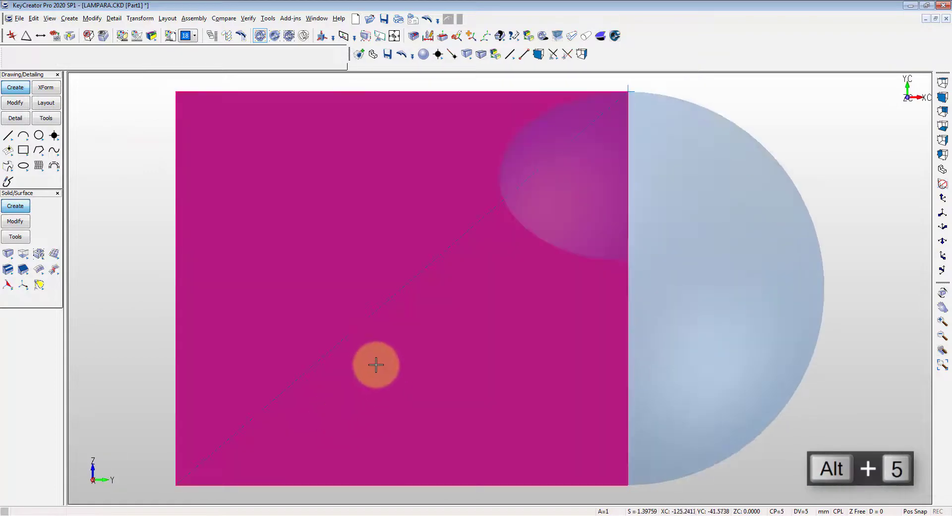
left_click(375, 369)
left_click(381, 371)
left_click(336, 336)
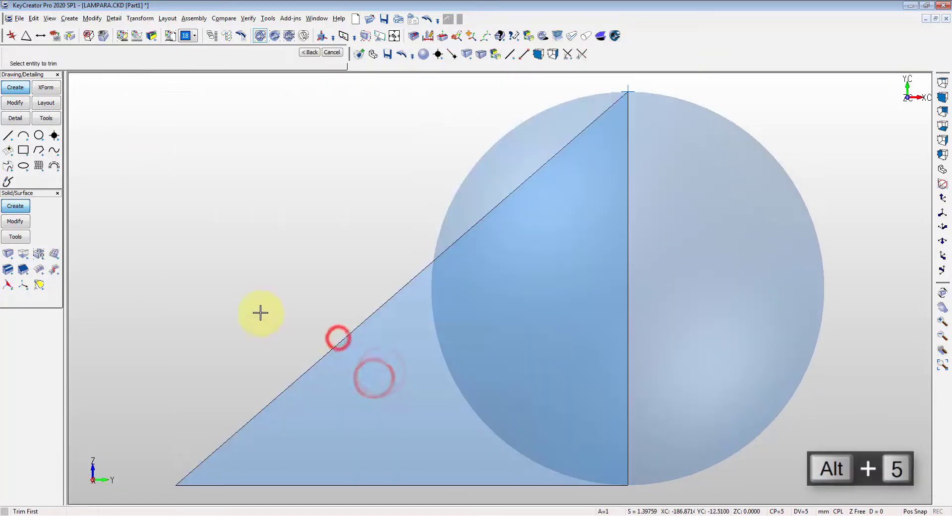
key("alt+7")
key("Escape")
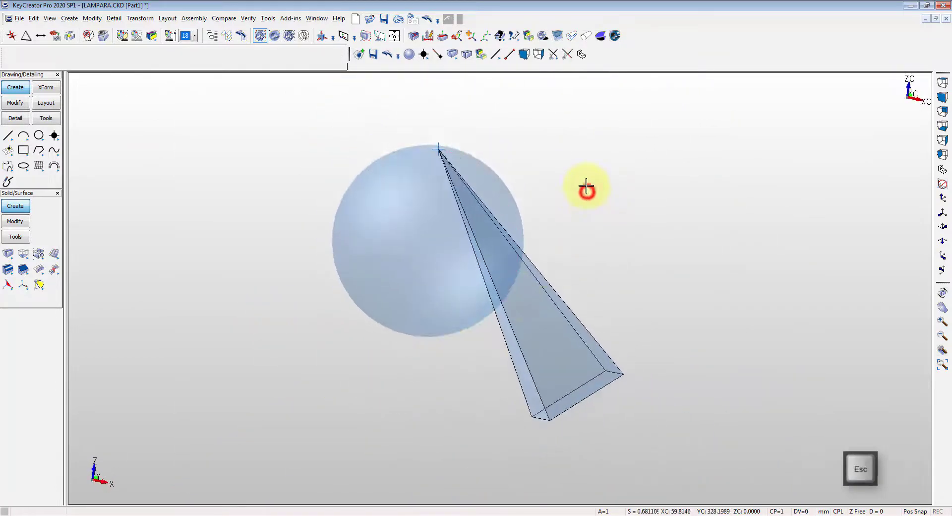
Intersect the trimmed wedge with the sphere while keeping the sphere, and save the file.
right_click(586, 187)
left_click(605, 221)
left_click(533, 303)
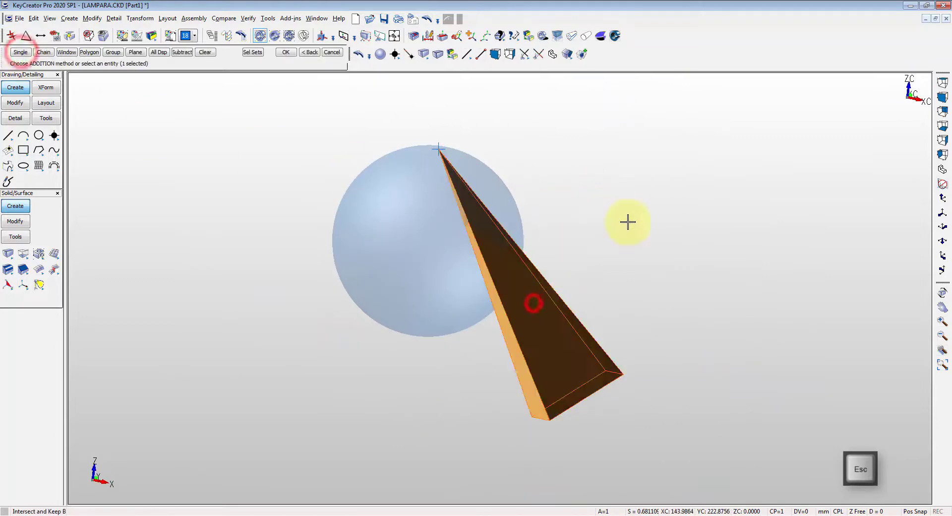
key("Return")
left_click(416, 257)
key("Return")
key("alt+7")
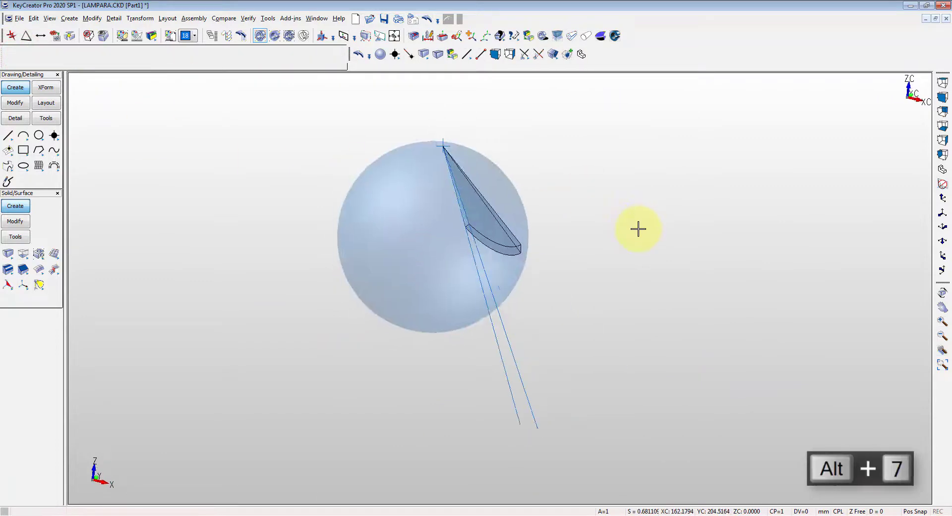
key("ctrl+s")
Create a second dynamic block, 230 by 230 by 200 mm, from the pole point to the lower end of the diagonal line.
right_click(699, 211)
left_click(704, 222)
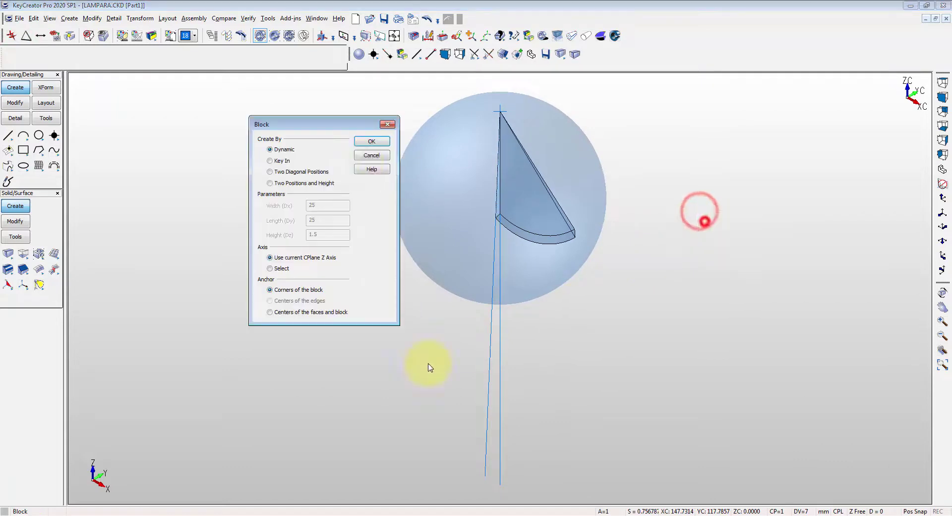
left_click(364, 142)
middle_click_drag(407, 268, 464, 292)
scroll(464, 289, "down", 1)
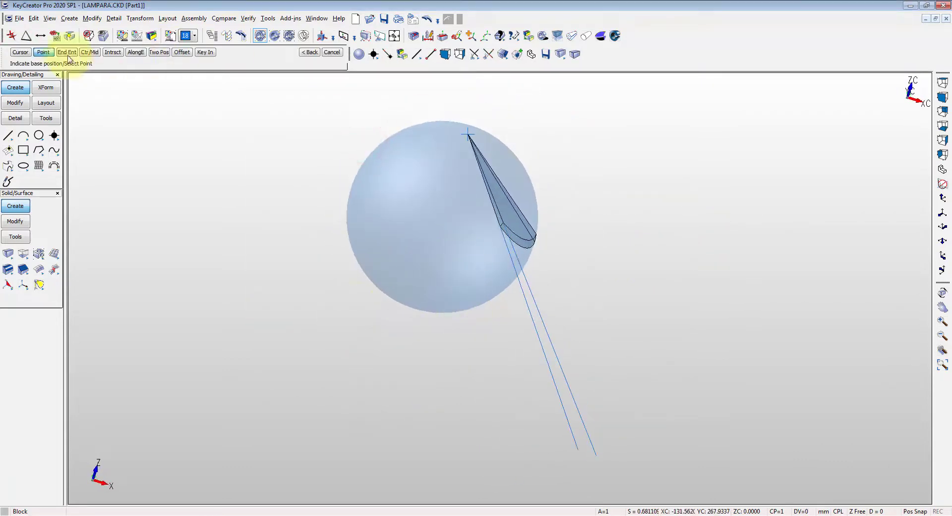
left_click(467, 132)
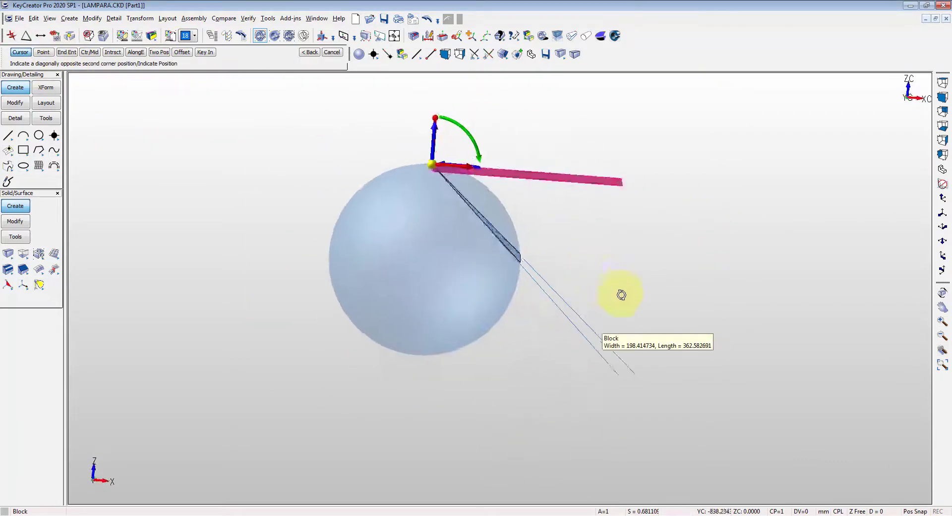
left_click(619, 390)
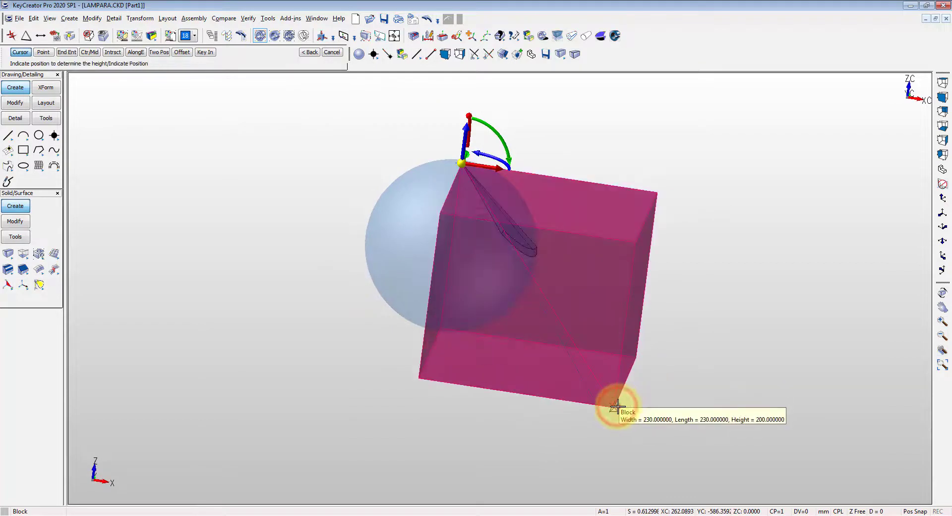
left_click(616, 406)
Reduce the width of the second block along the X direction.
middle_click_drag(639, 399, 544, 418)
left_click(546, 420)
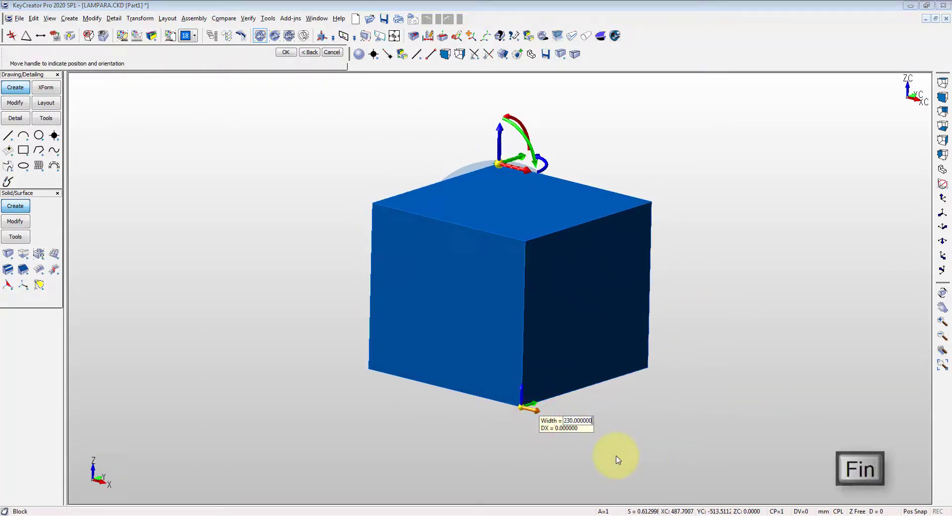
key("Return")
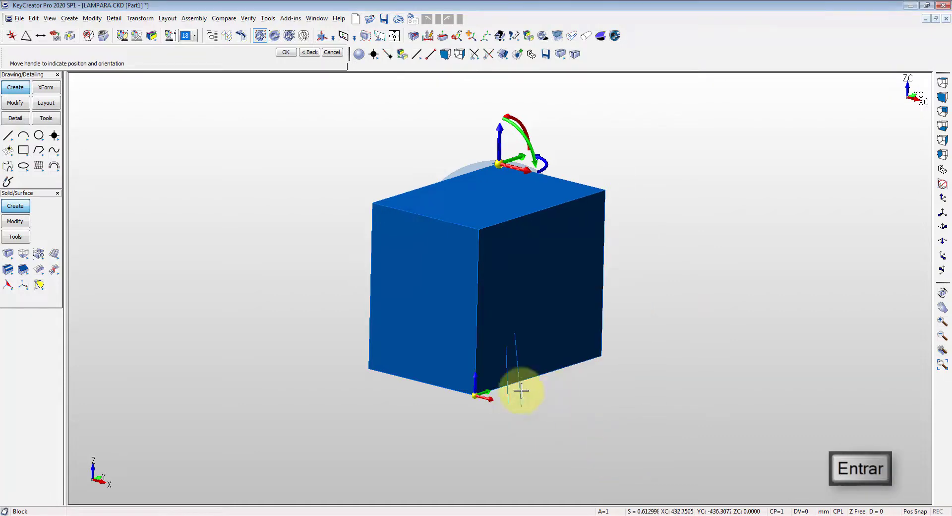
key("Return")
key("Escape")
Make the entire second block body transparent.
left_click(529, 35)
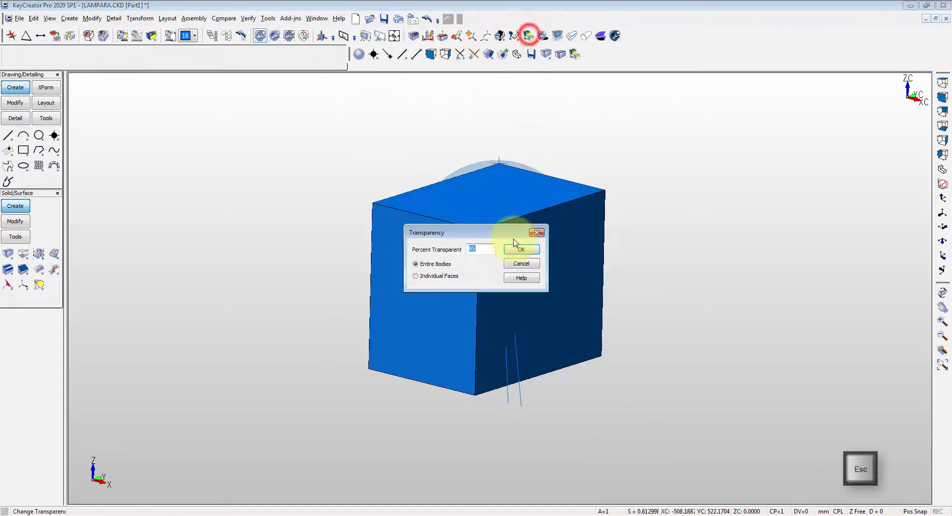
left_click(513, 248)
left_click(386, 331)
key("Return")
key("Escape")
Draw two lines from the pole point to the second block's opposite lower corner and to a position along its lower front edge.
scroll(357, 337, "down", 1)
middle_click_drag(357, 337, 446, 358)
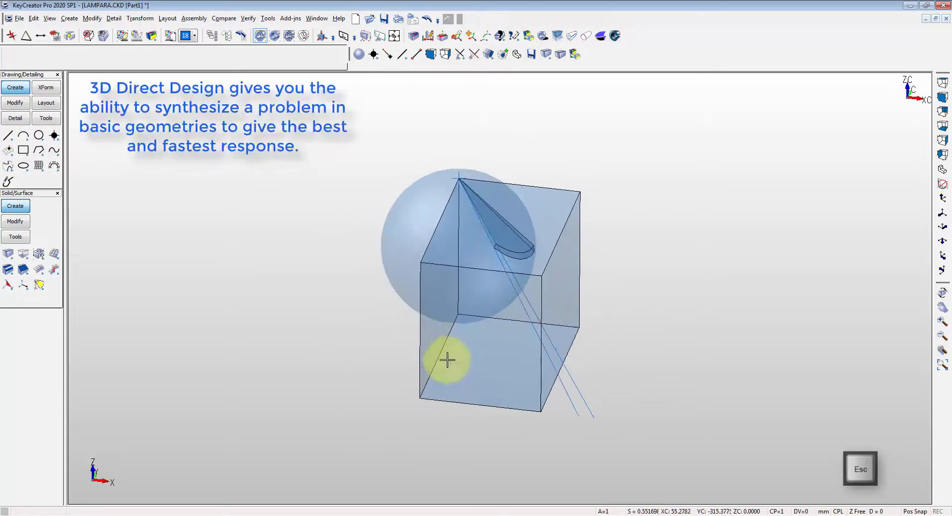
scroll(446, 359, "down", 1)
scroll(565, 143, "up", 2)
left_click(729, 183)
key("F3")
left_click(422, 183)
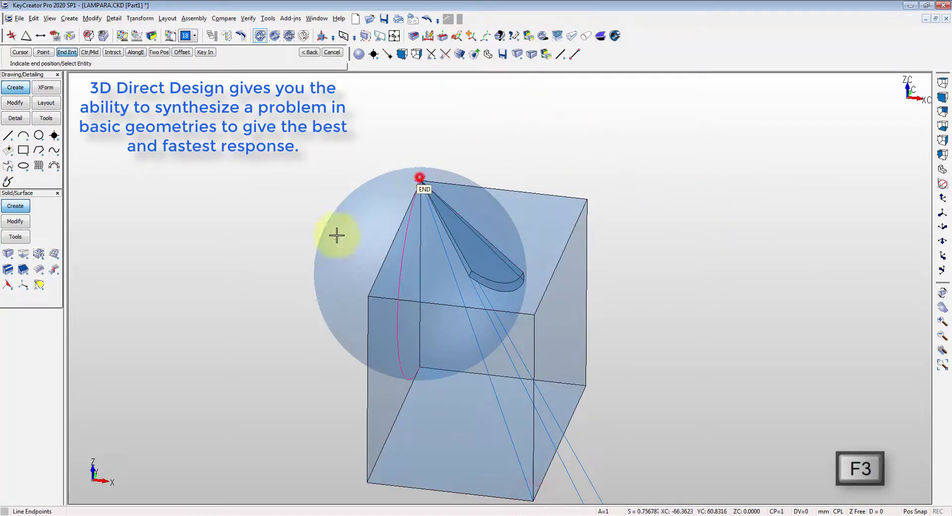
left_click(136, 52)
left_click(476, 494)
key("Return")
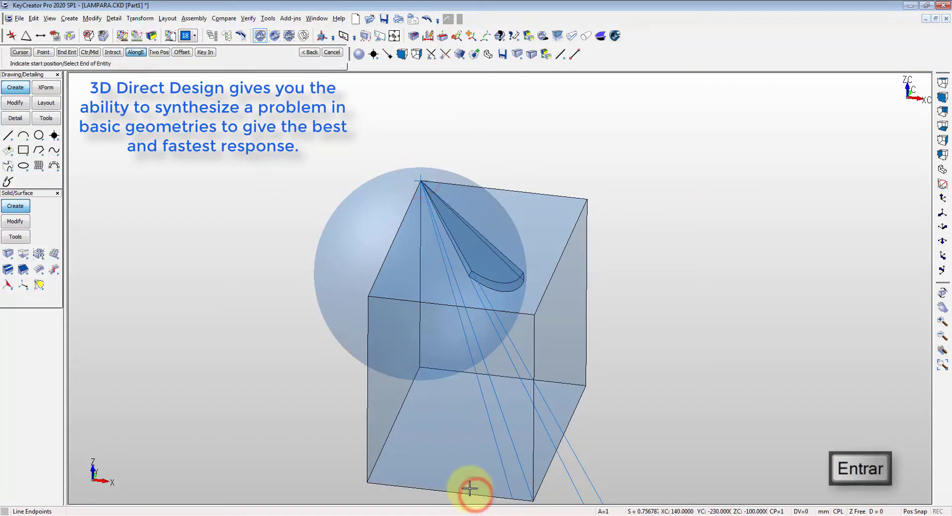
key("Escape")
Trim the second block with its two new diagonal lines in the front view, keeping the wedge between them.
key("alt+2")
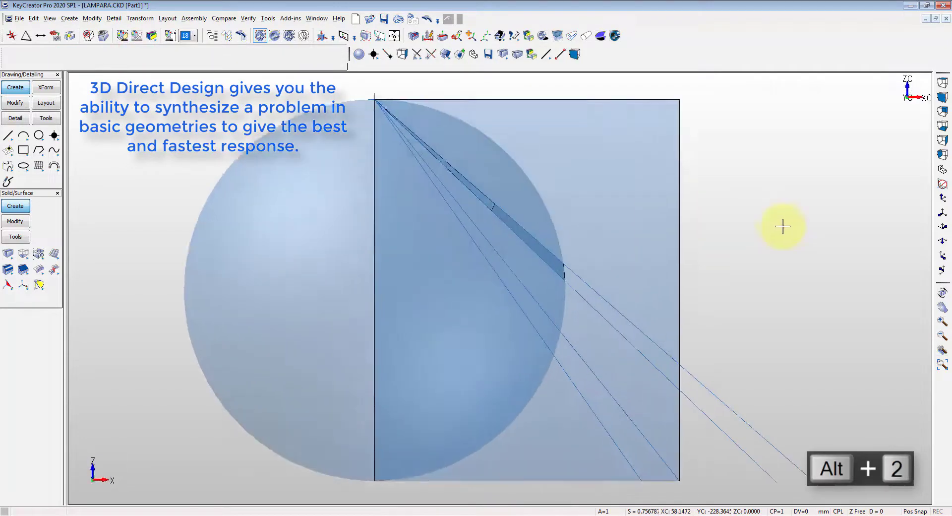
right_click(776, 222)
left_click(783, 228)
left_click(555, 427)
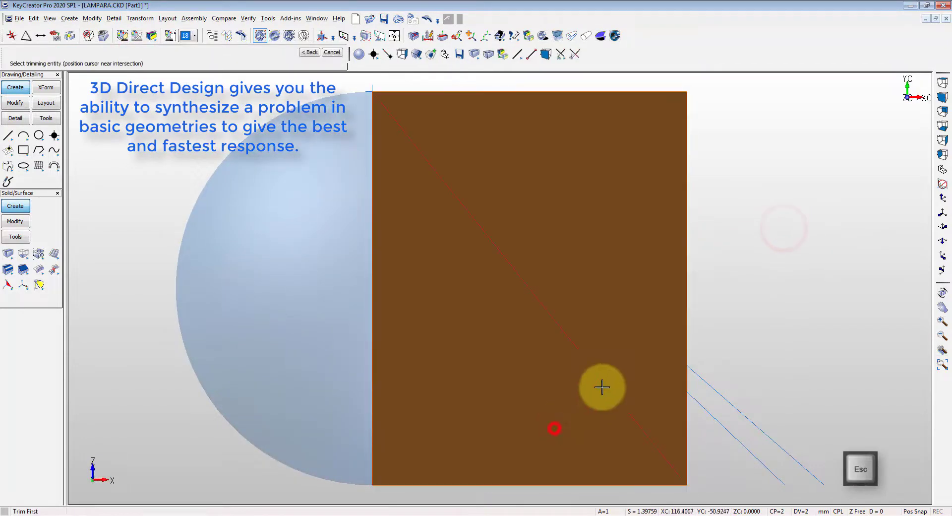
left_click(605, 384)
Trim the second block's wedge along the diagonal line in the right side view, keeping the lower triangular part.
key("alt+5")
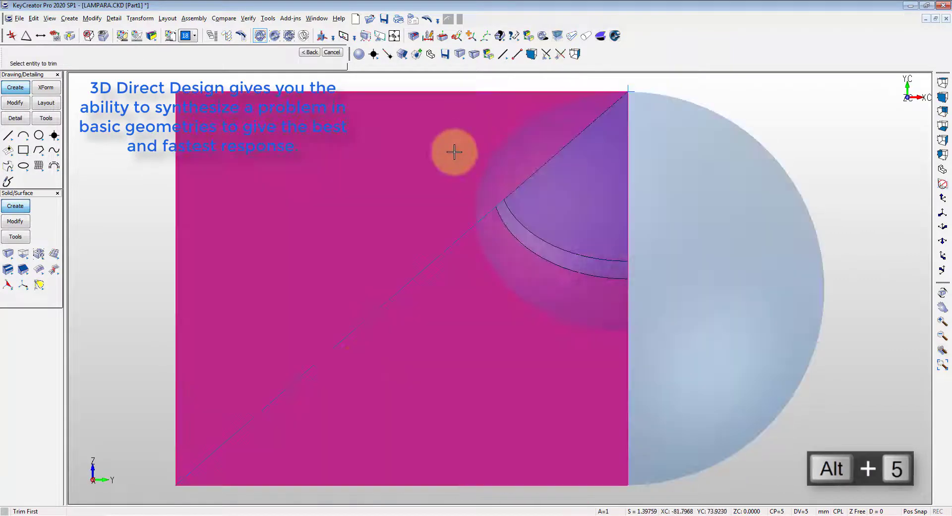
left_click(372, 386)
left_click(344, 337)
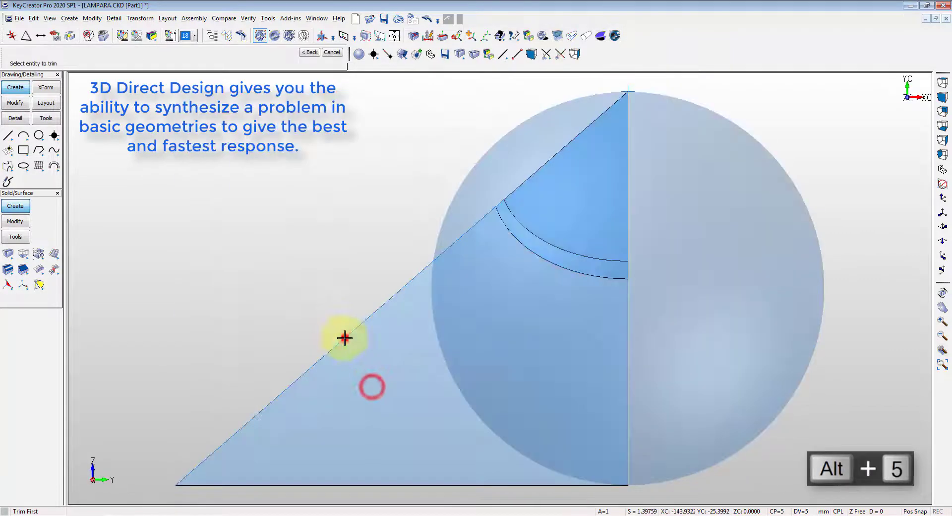
middle_click_drag(345, 338, 599, 234)
key("Escape")
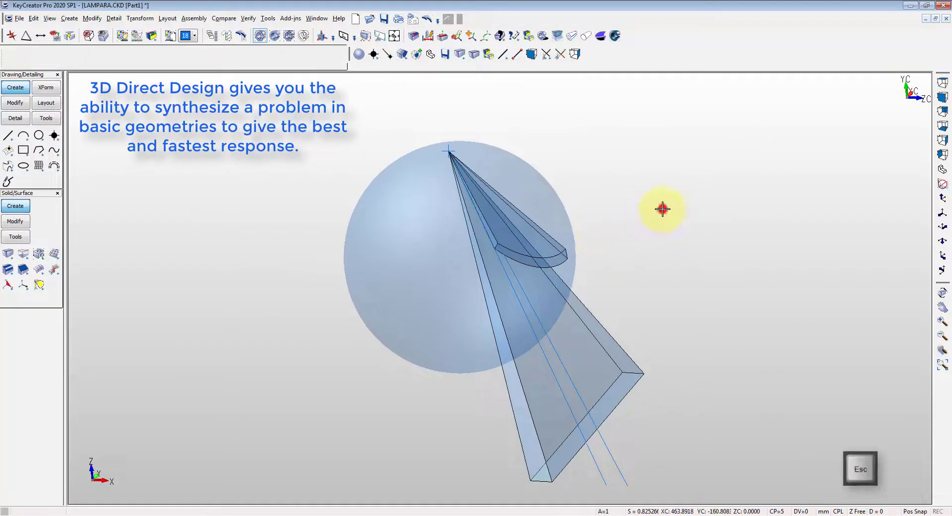
Intersect the second trimmed wedge with the sphere using Boolean Intersect, keeping the sphere as the tool body.
key("F1")
left_click(517, 395)
key("Return")
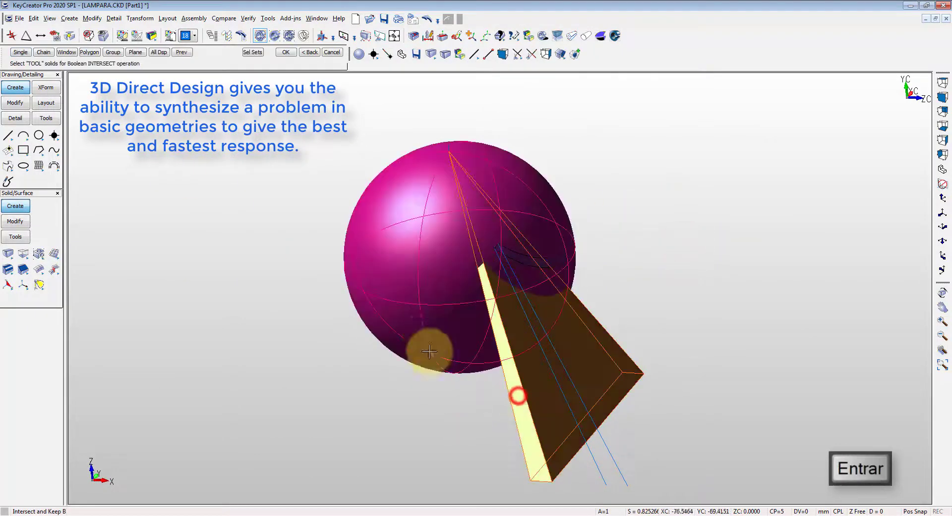
key("Escape")
key("alt+7")
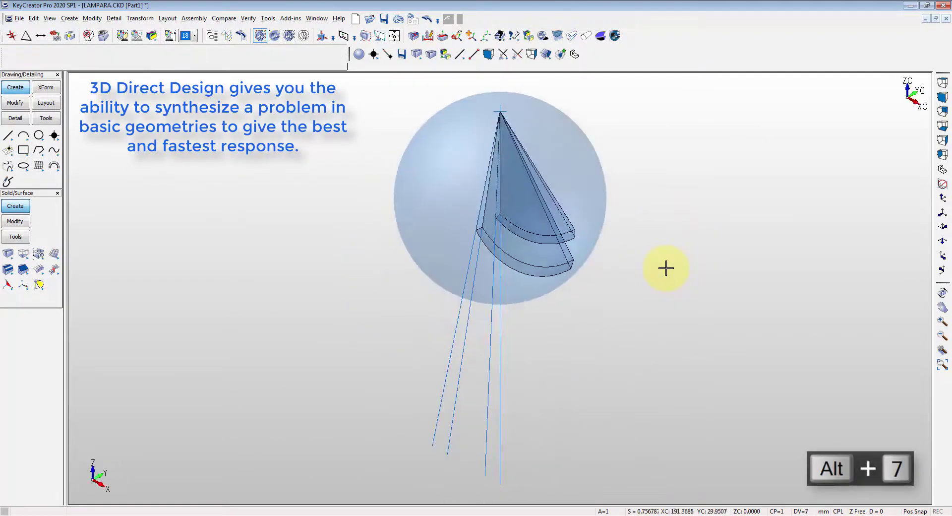
key("Escape")
Create a third dynamic block from the pole point to the lower end of the second wedge's outer line.
middle_click_drag(607, 265, 613, 153)
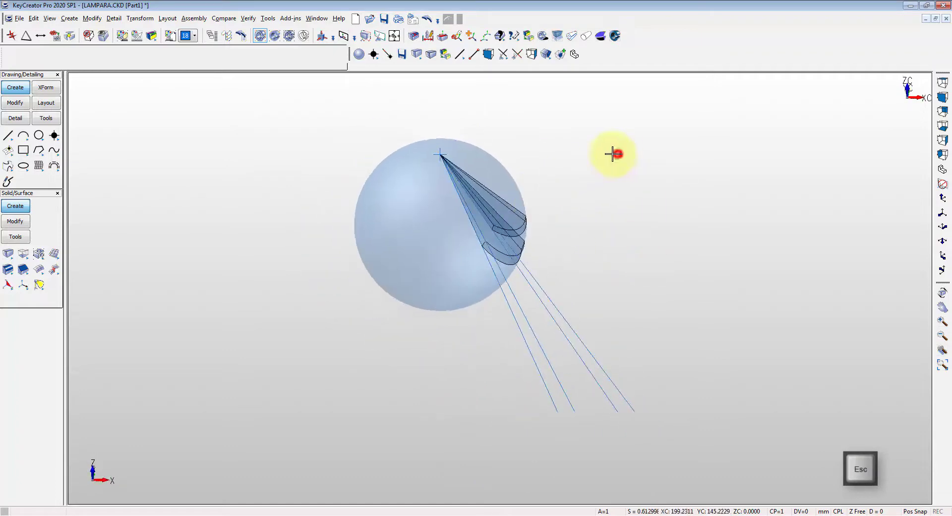
left_click(614, 167)
left_click(378, 141)
key("F2")
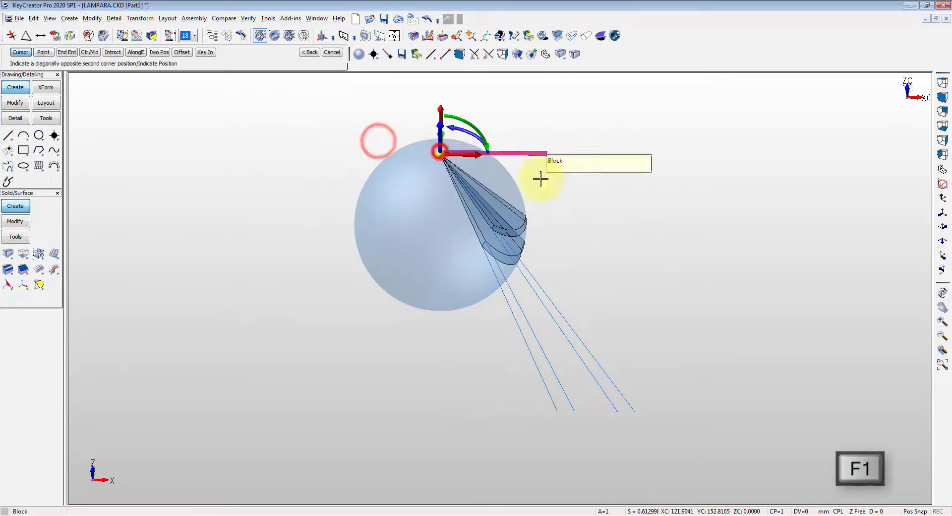
left_click(574, 409)
left_click(575, 410)
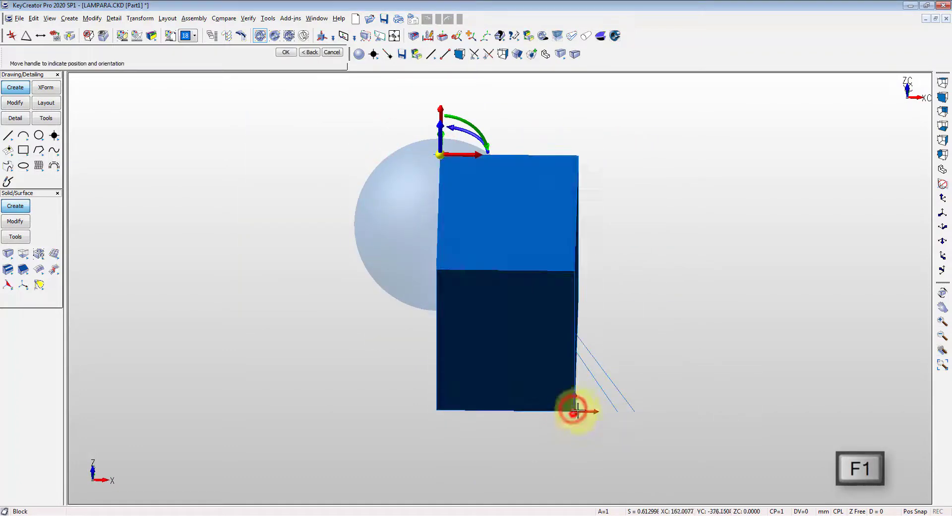
Set the third block's width to 90 along the X direction and finish the block.
mouse_move(575, 411)
middle_mouse_down()
mouse_move(572, 382)
mouse_move(563, 403)
middle_mouse_up()
scroll(563, 403, "down", 1)
left_click(525, 412)
type("9")
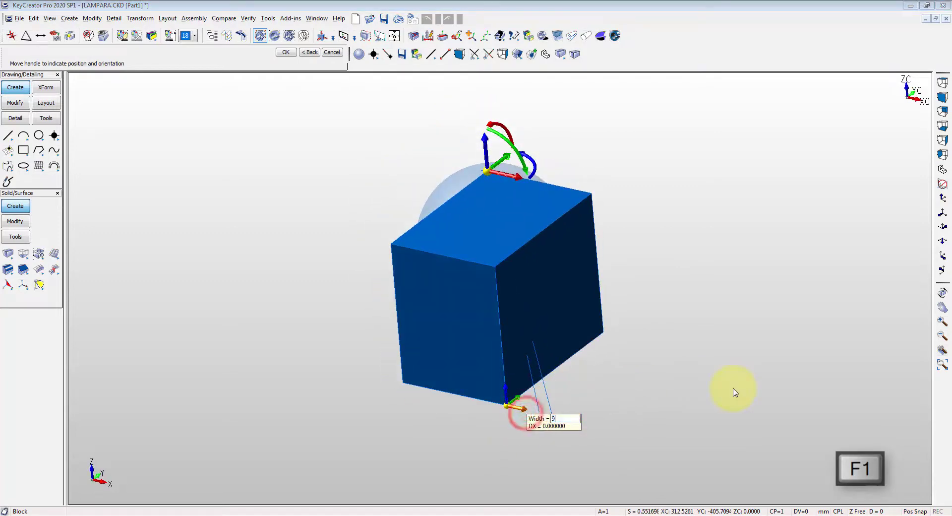
type("0")
key("Return")
key("Escape")
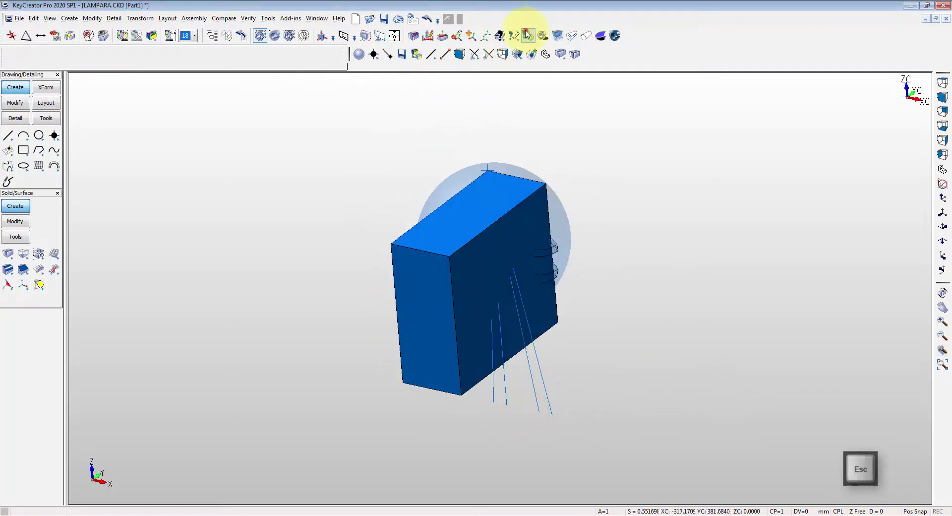
Make the entire third block body transparent.
left_click(528, 35)
left_click(530, 247)
left_click(413, 339)
Draw two lines from the pole point to the third block's opposite lower corner and to a position 20 mm along its lower front edge.
middle_click_drag(301, 306, 397, 322)
scroll(398, 322, "down", 1)
key("l")
left_click(651, 250)
scroll(550, 300, "up", 3)
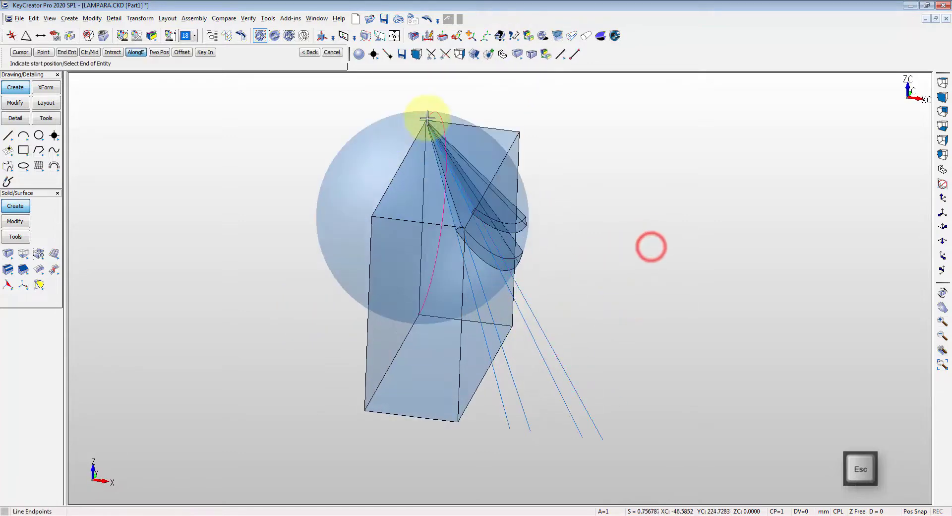
key("F3")
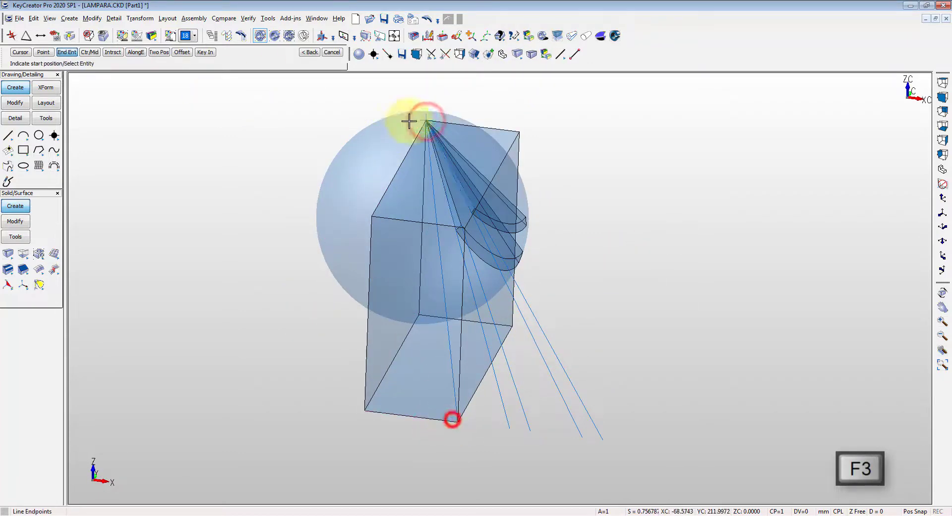
left_click(444, 422)
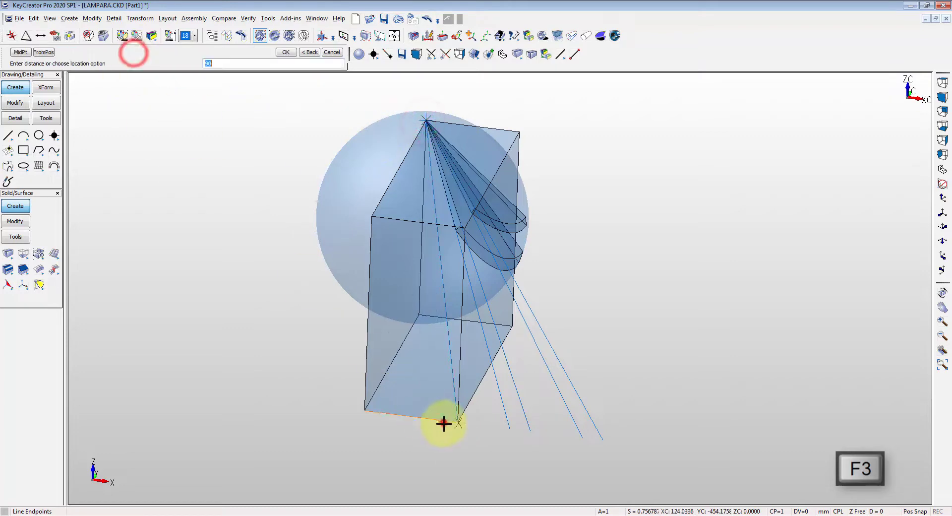
key("Escape")
Trim the third block with its two new diagonal lines in the front view, keeping the wedge between them.
key("alt+2")
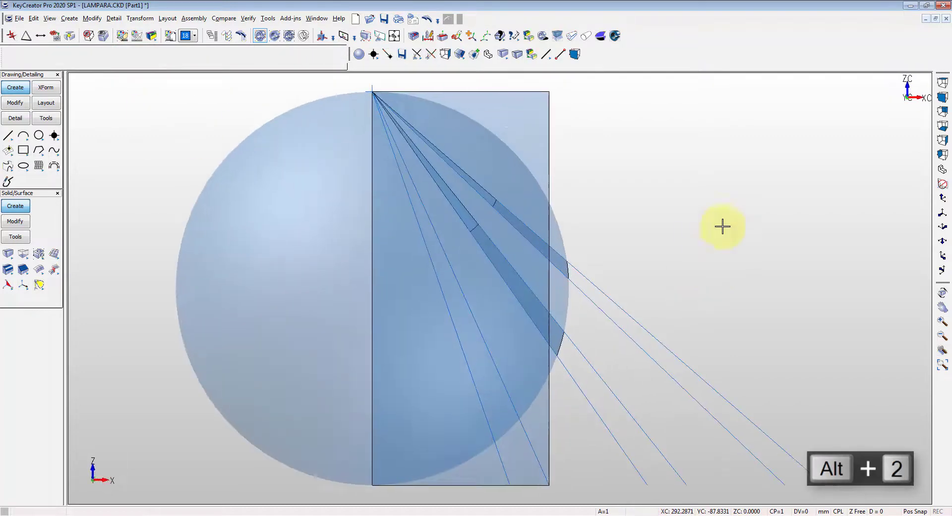
key("Escape")
right_click(725, 206)
left_click(734, 215)
left_click(502, 310)
left_click(464, 340)
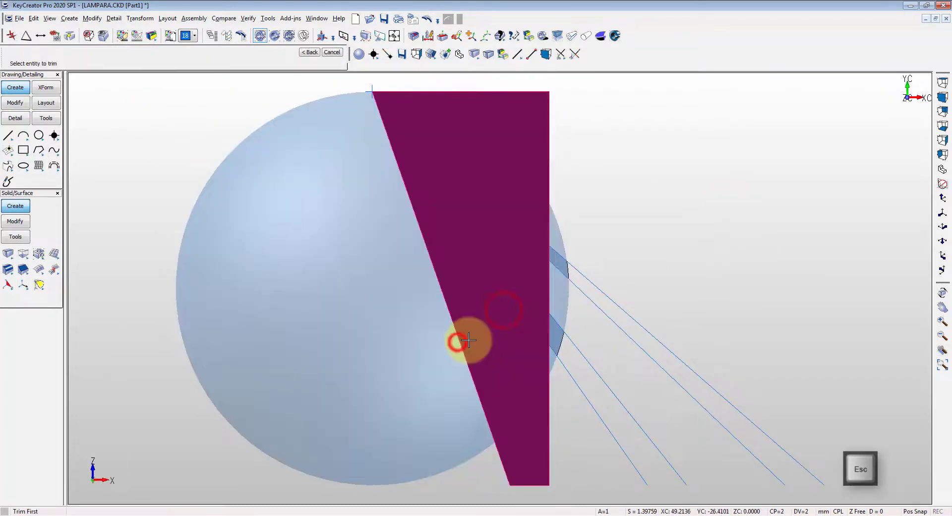
left_click(478, 324)
Trim the third wedge along the diagonal line in the right side view, keeping the lower triangular part.
key("alt+5")
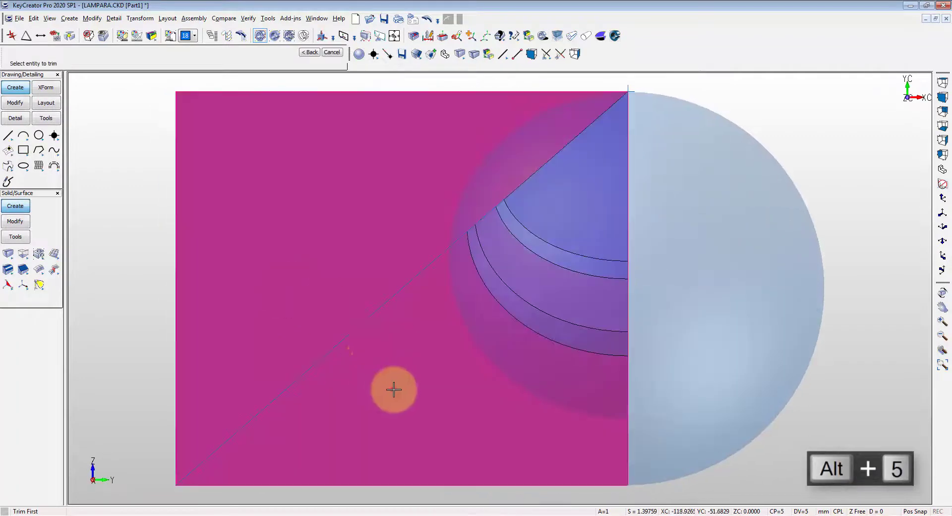
left_click(394, 389)
left_click(360, 323)
key("Escape")
Intersect the third trimmed wedge with the sphere using Boolean Intersect, keeping the sphere as the tool body.
middle_click_drag(361, 323, 535, 305)
scroll(535, 305, "down", 3)
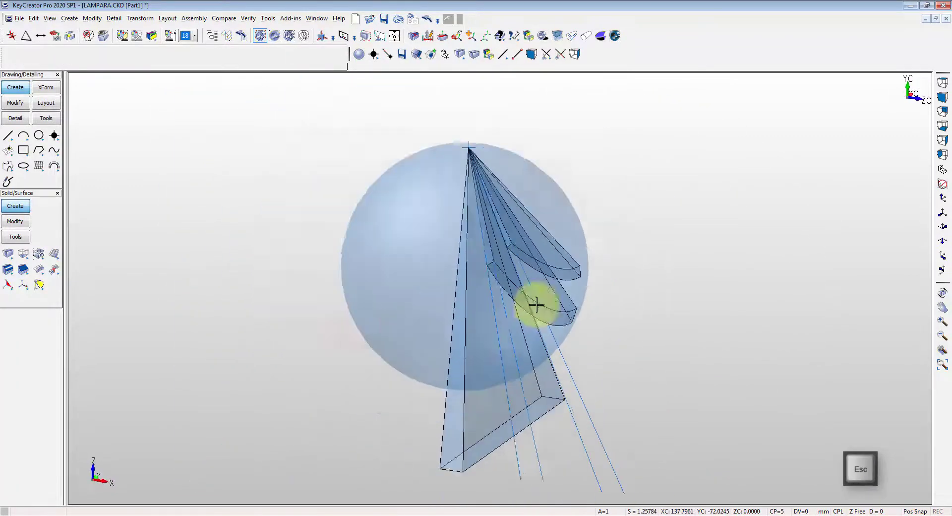
left_click(707, 322)
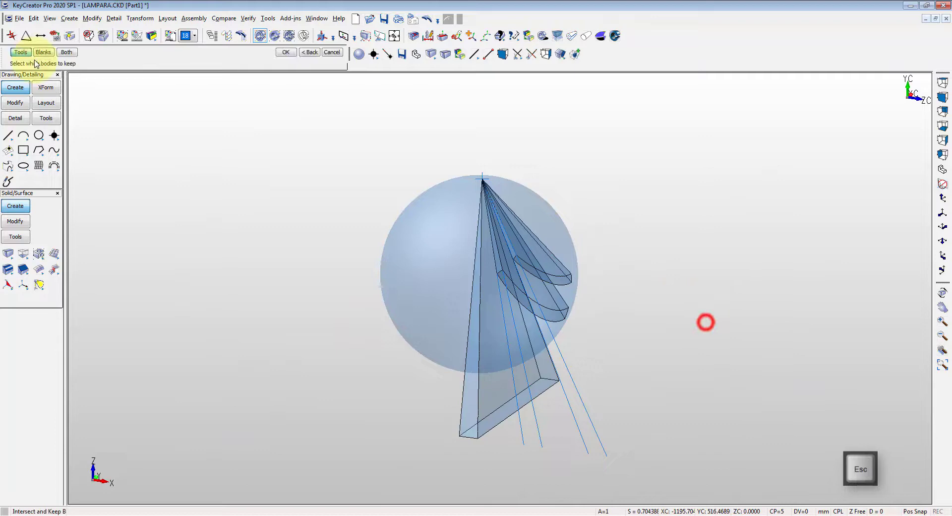
left_click(463, 396)
key("Return")
left_click(405, 305)
key("Escape")
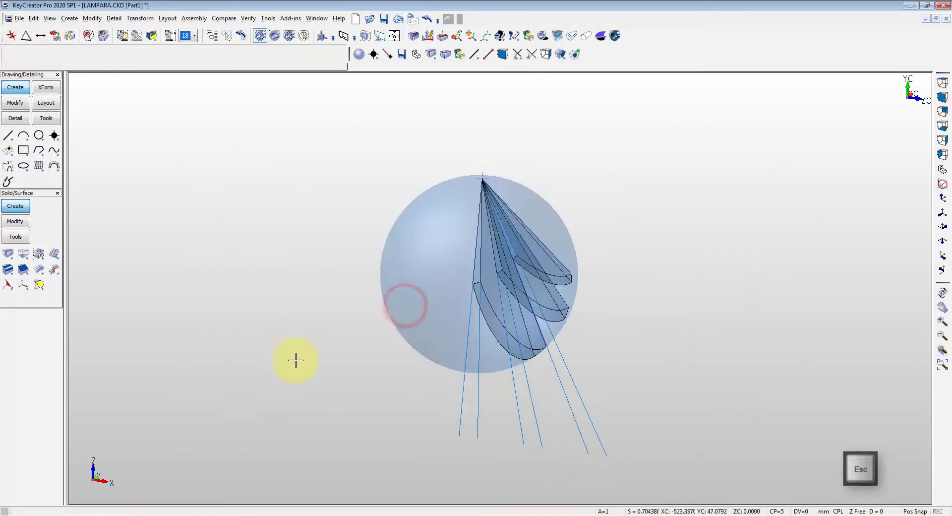
Create a fourth dynamic block from the pole point to the lower end of the first wedge's outer line.
key("alt+7")
left_click(291, 308)
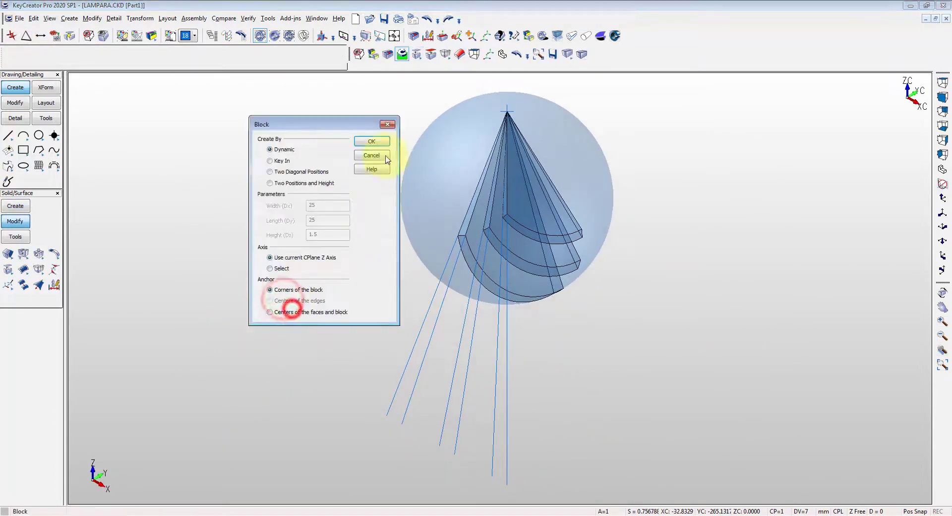
left_click(506, 112)
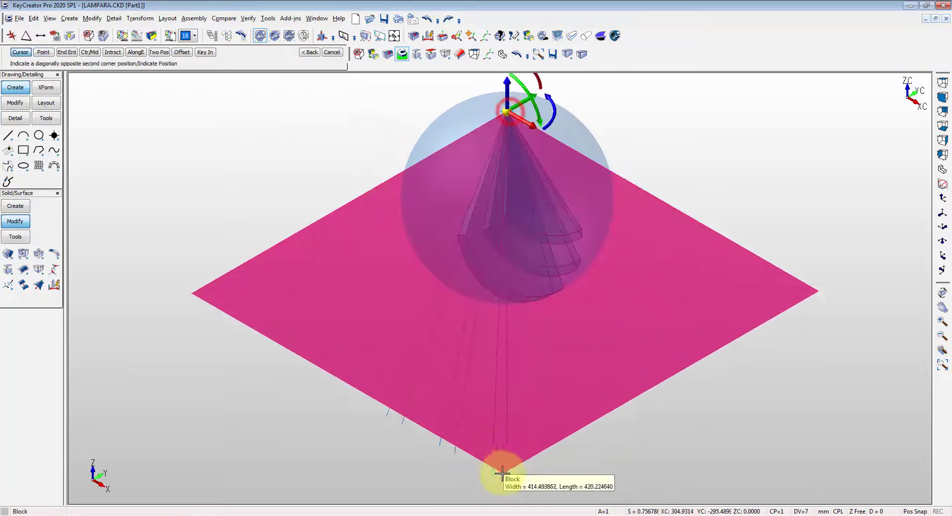
left_click(505, 482)
middle_click_drag(544, 467, 641, 435)
scroll(642, 435, "down", 1)
left_click(607, 427)
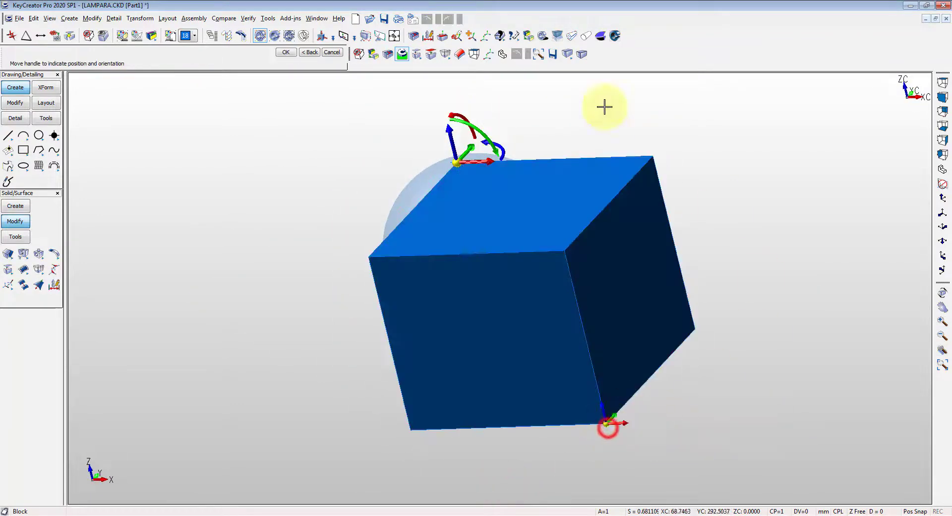
key("Escape")
Make the entire fourth block body 90 percent transparent.
left_click(530, 35)
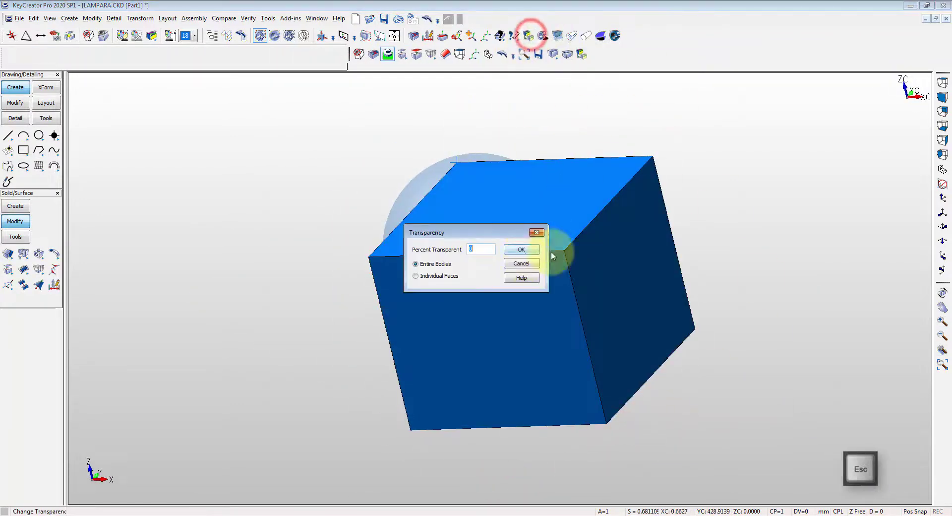
type("90")
key("Return")
left_click(639, 274)
key("Escape")
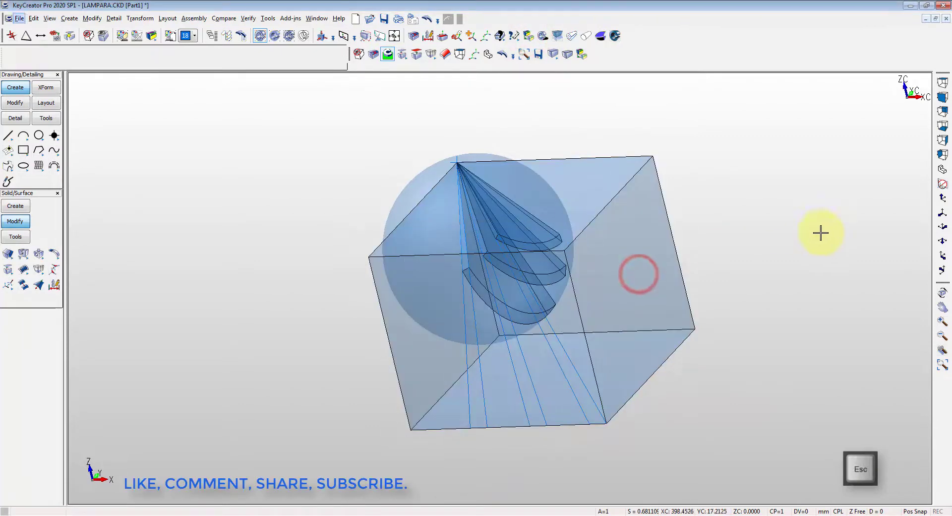
Draw two lines from the pole point to the fourth block's rear lower corner and to a position 10 mm along the adjoining lower edge.
middle_click_drag(820, 233, 755, 372)
right_click_drag(752, 236, 776, 287)
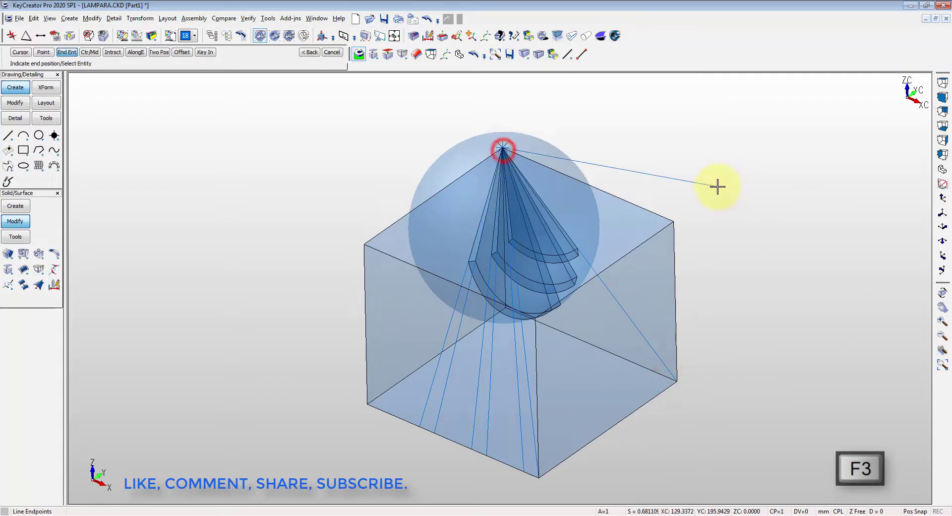
key("Return")
Trim the fourth block with the near-vertical line in the right side view, keeping the thin wedge beside the vertical edge.
key("alt+5")
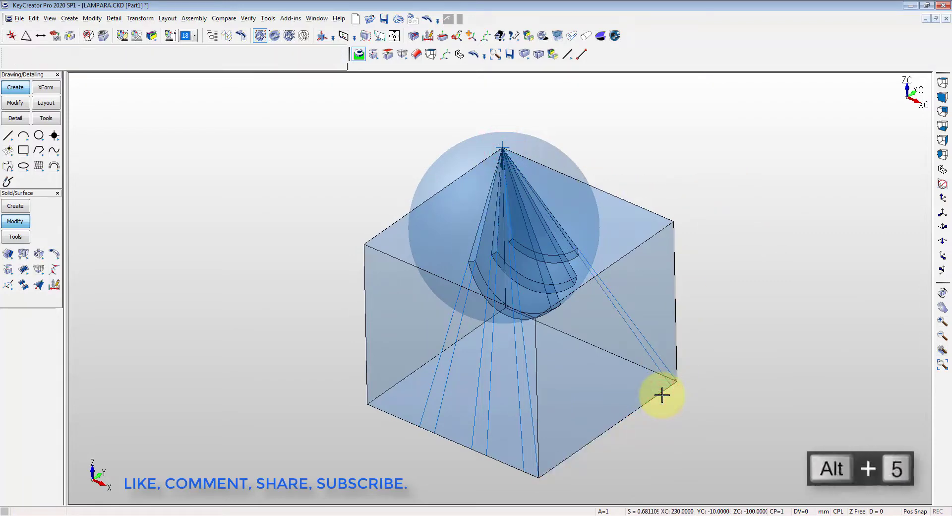
key("Escape")
right_click(870, 273)
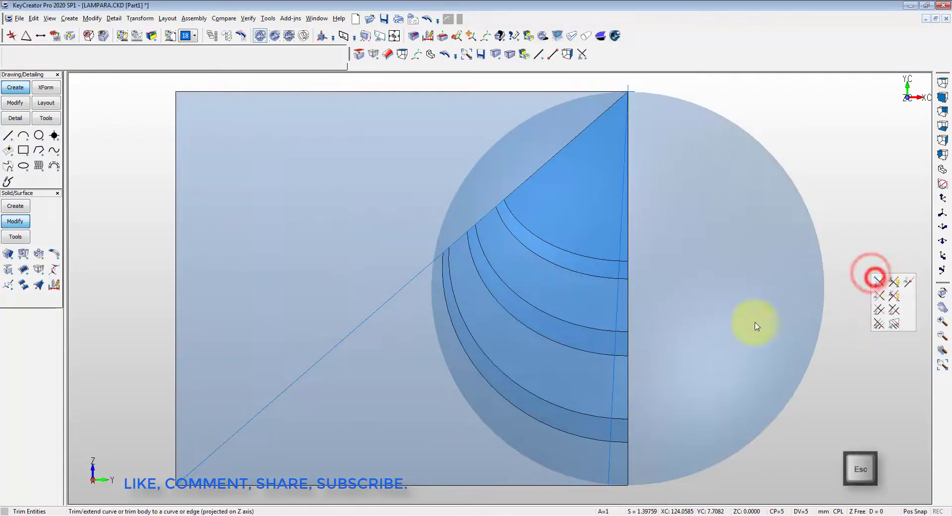
left_click(878, 281)
left_click(617, 352)
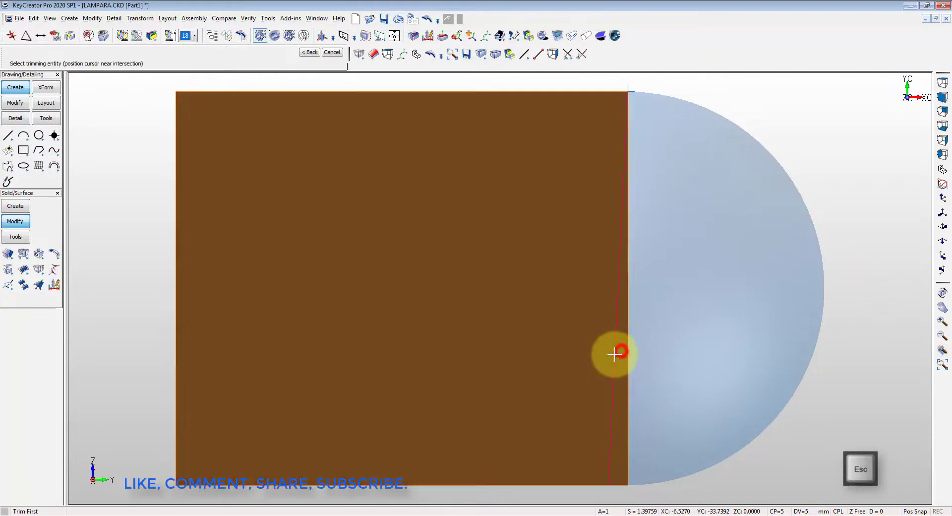
middle_click_drag(513, 355, 308, 221)
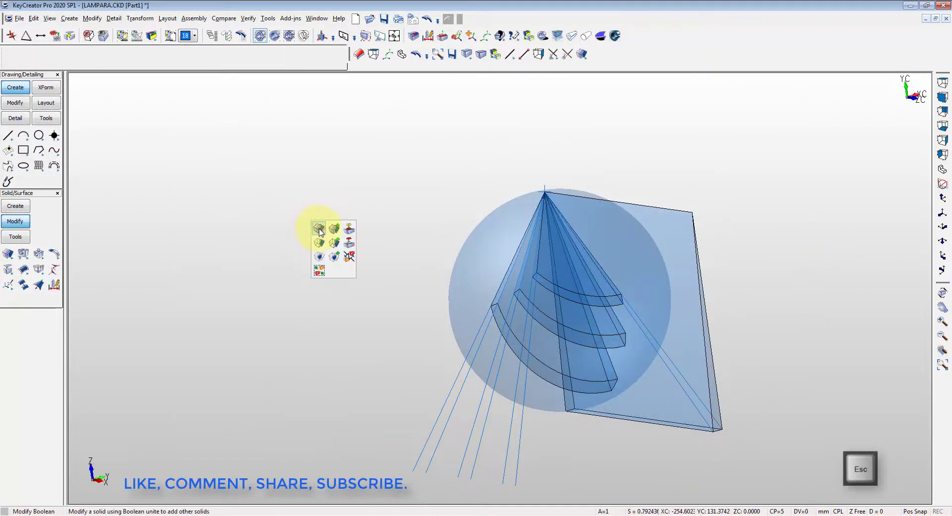
Intersect the thin fourth wedge with the sphere using Boolean Intersect, keeping the sphere as the tool body.
left_click(319, 229)
key("F1")
left_click(681, 362)
key("Return")
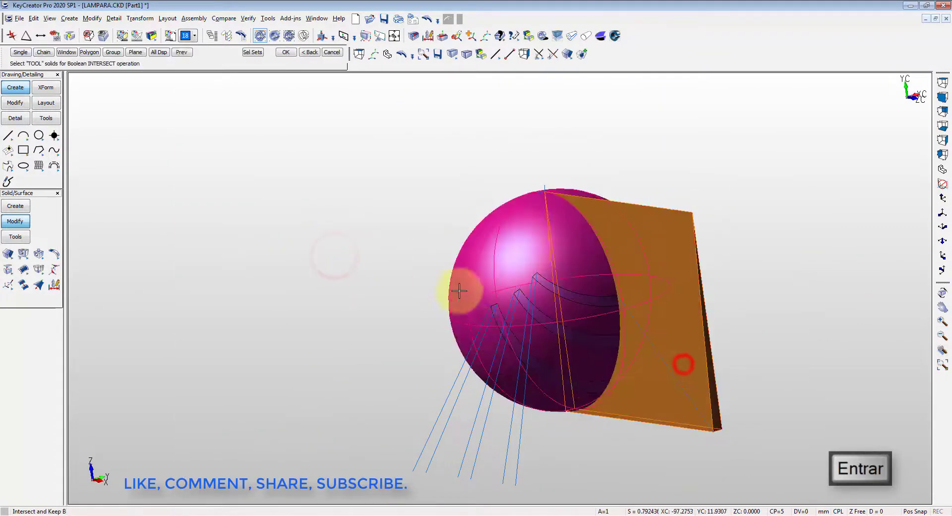
left_click(465, 279)
key("Return")
key("Escape")
Unite the thin fourth wedge with the three petal wedges into one solid, selecting them with an all-in window.
middle_click_drag(619, 314, 602, 347)
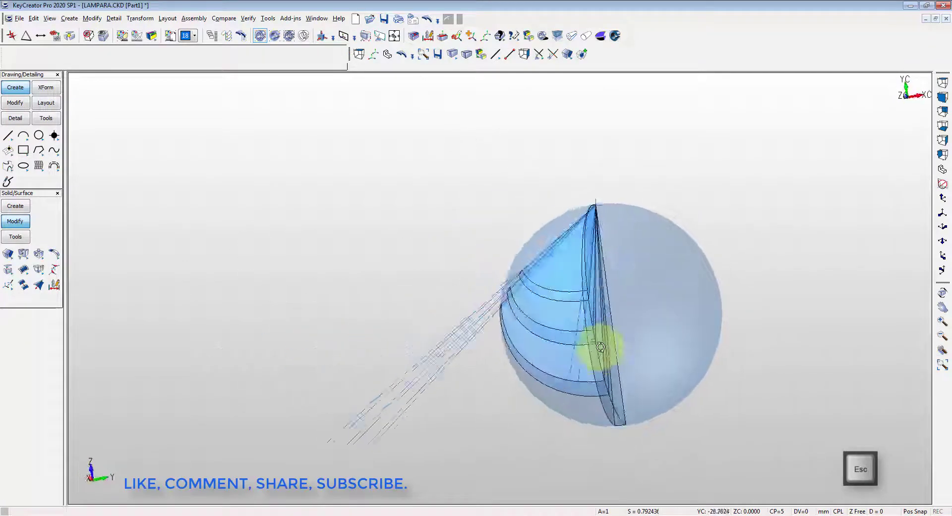
key("alt+1")
key("alt+7")
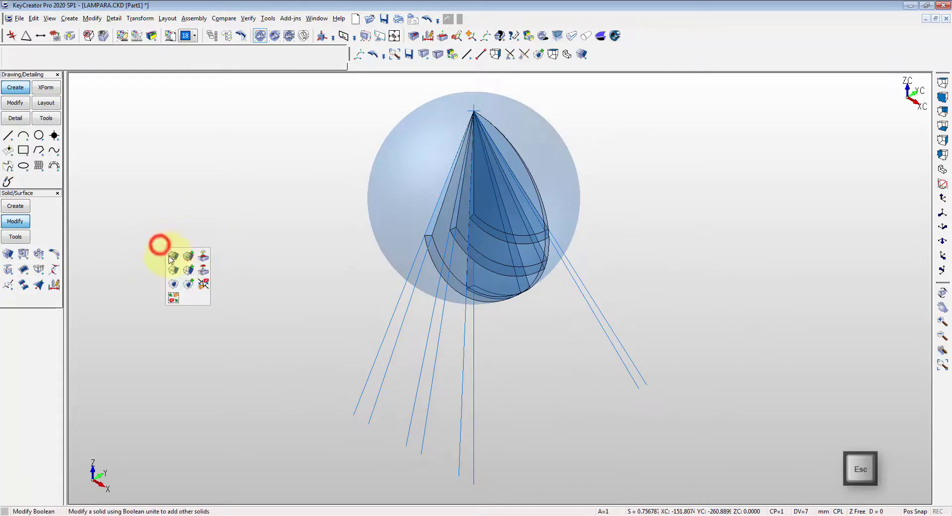
left_click(173, 256)
left_click(522, 187)
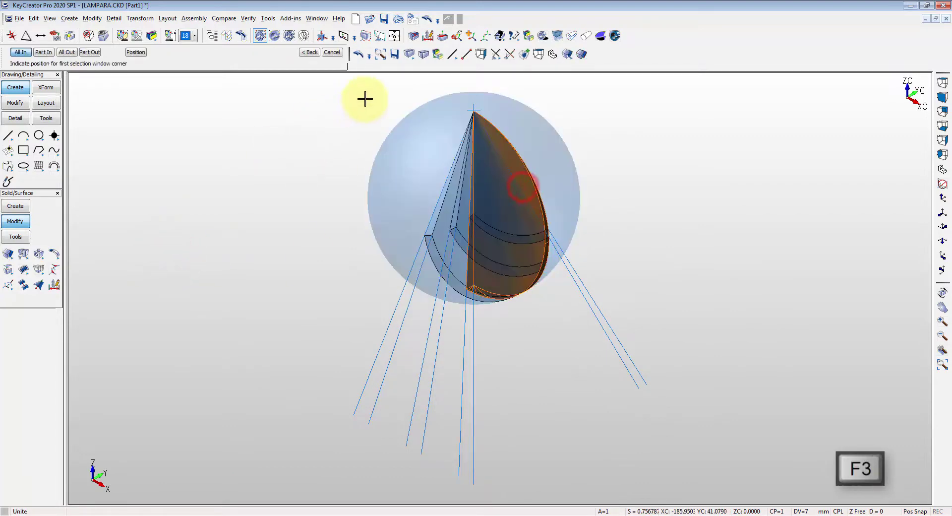
left_click(550, 329)
key("Return")
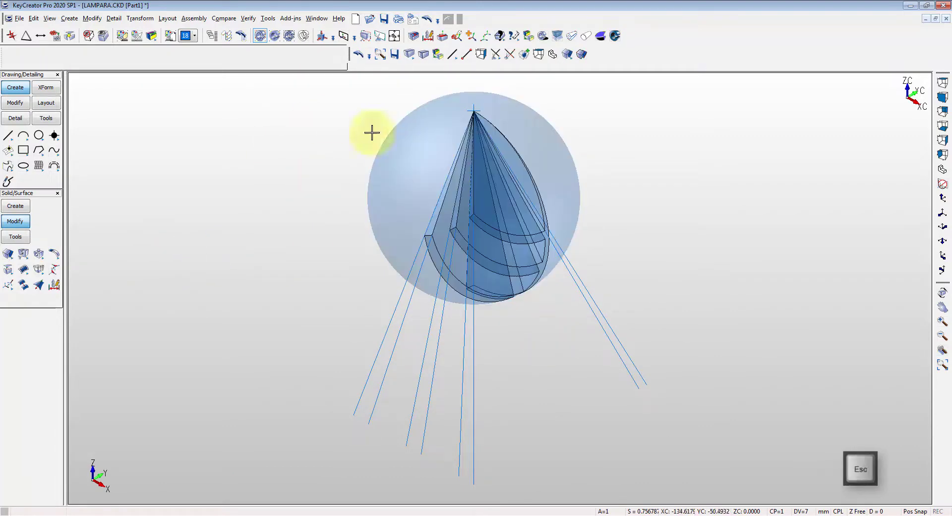
Copy the united petal solid about the pole point in top view using XForm Dynamic Copy with a DZ angle of -90°.
key("alt+1")
left_click(471, 35)
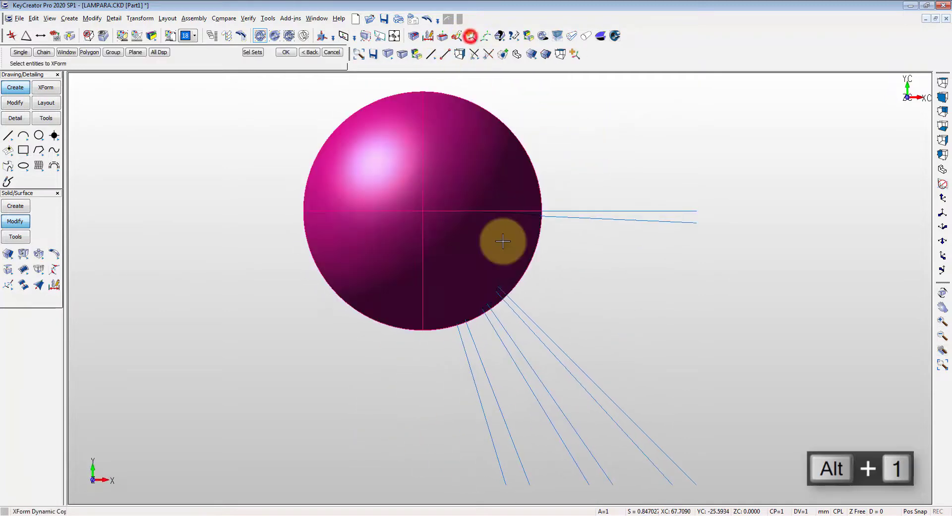
left_click(502, 241)
key("Return")
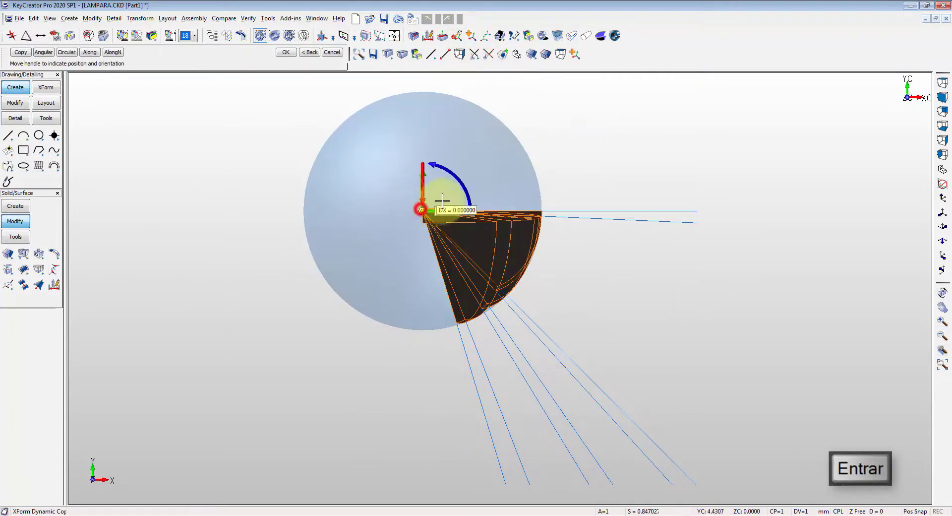
left_click(470, 289)
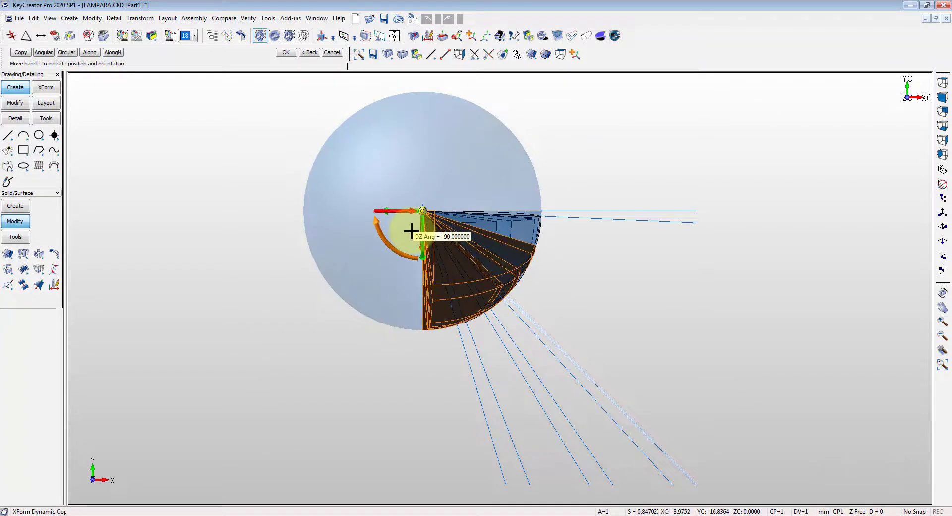
key("alt+7")
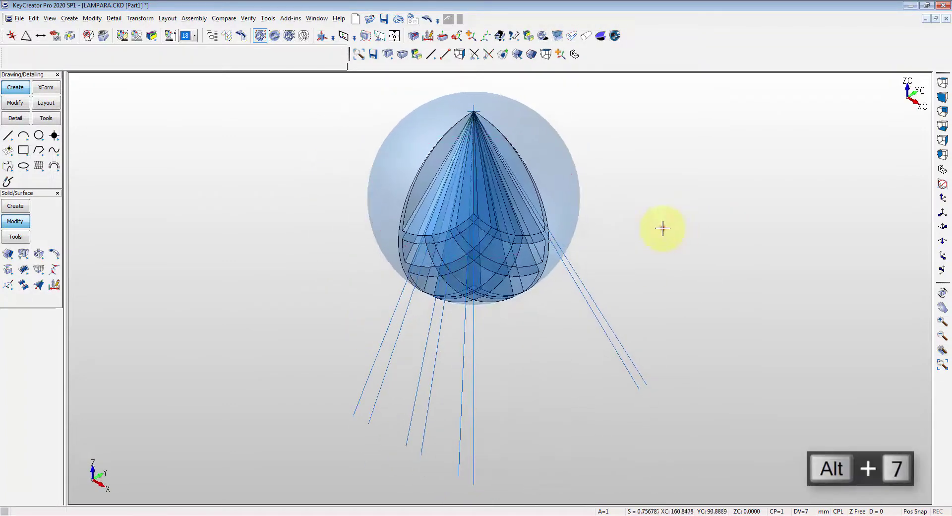
Unite the original petal solid and its rotated copy into one solid.
left_click(677, 230)
left_click(508, 193)
left_click(433, 210)
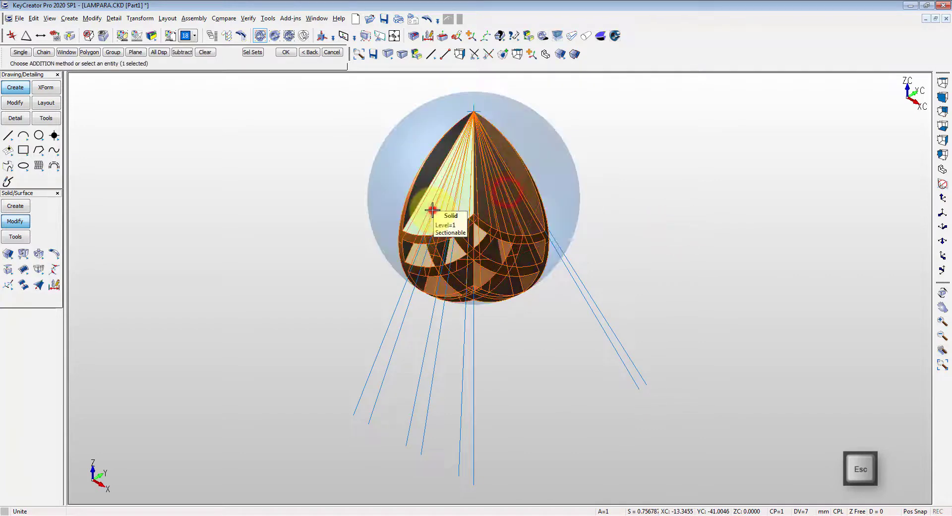
key("Return")
Hide the transparent sphere and the construction lines radiating from the pole point.
key("F1")
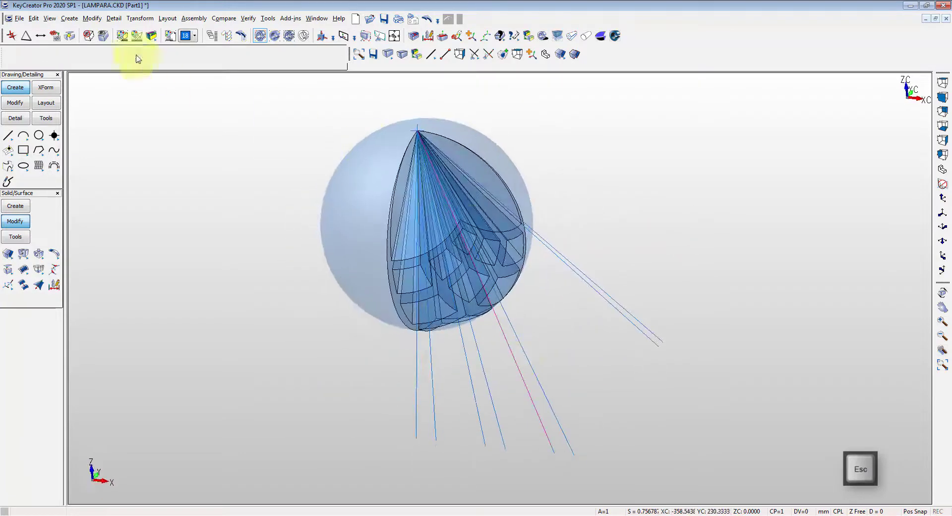
left_click(91, 35)
left_click(453, 118)
left_click(67, 51)
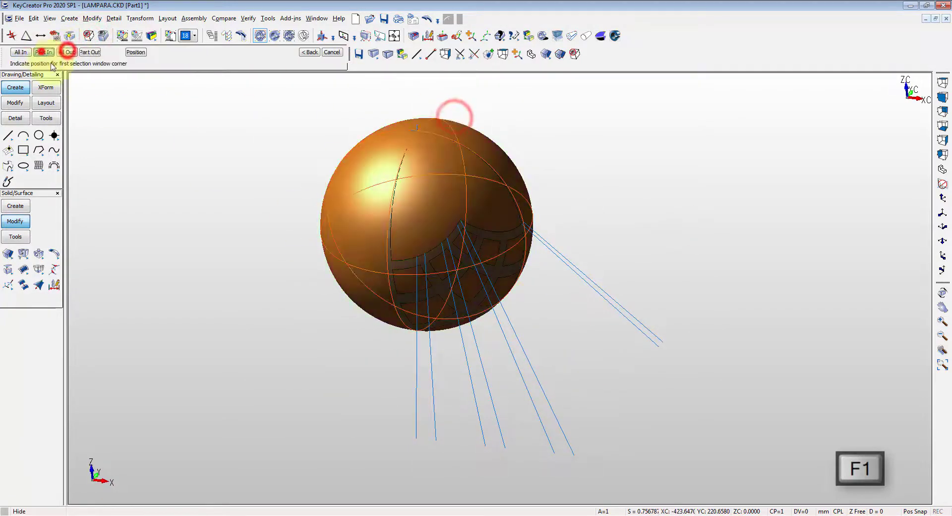
left_click_drag(623, 458, 372, 382)
key("Return")
key("Escape")
Make the united petal solid opaque with Change Transparency.
middle_click_drag(317, 288, 489, 294)
left_click(529, 36)
key("Return")
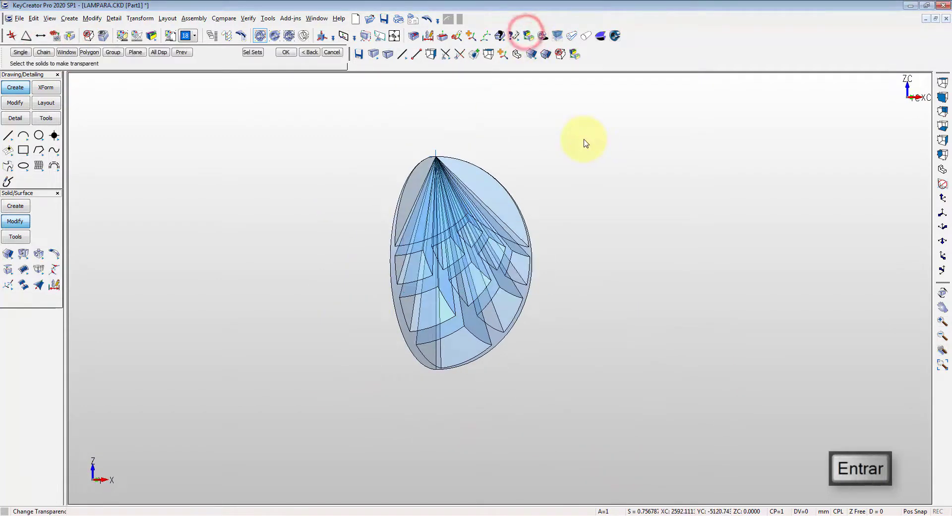
key("Escape")
Remove the two thin upper lobes on either side of the pole point from the united solid.
middle_click_drag(552, 298, 505, 206)
scroll(505, 206, "up", 2)
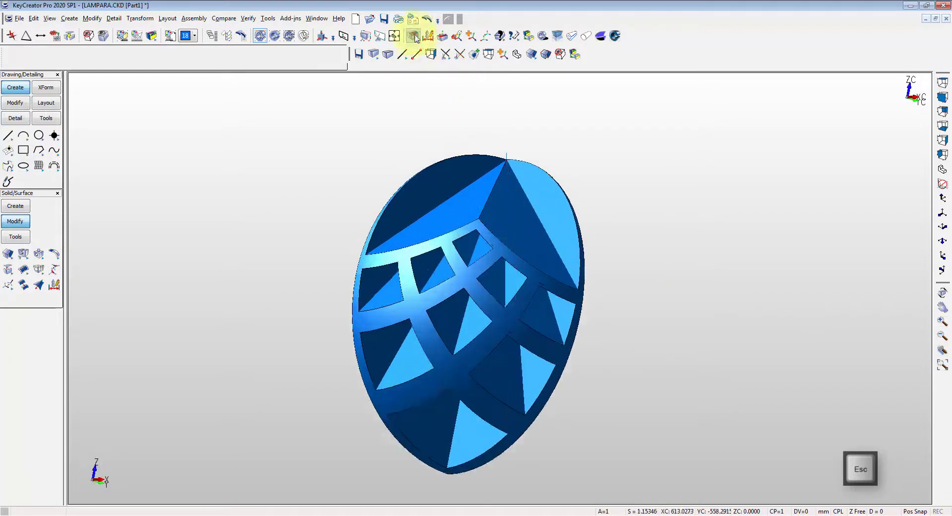
left_click(412, 36)
left_click(422, 186)
left_click(551, 205)
key("Return")
middle_click_drag(790, 208, 631, 326)
key("Escape")
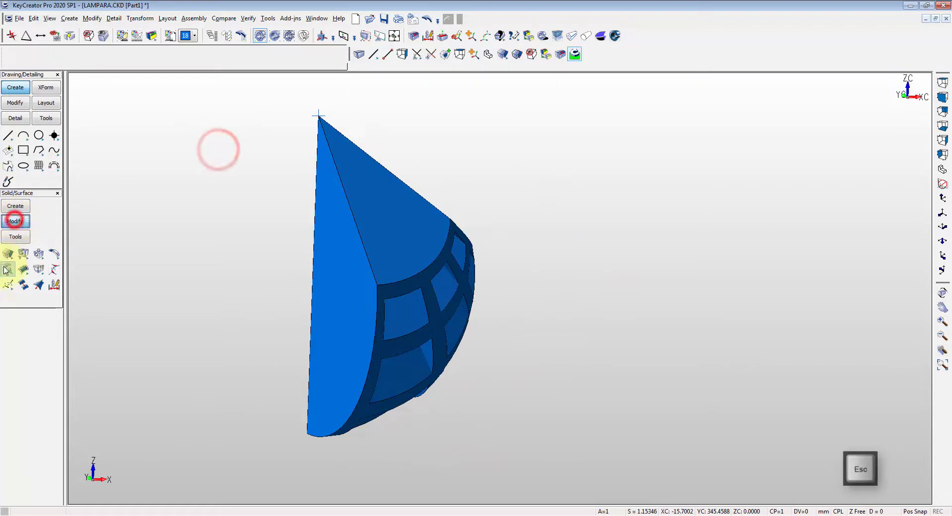
Unstitch the faces of the solid and keep only the outer spherical lattice sheet.
left_click(7, 270)
left_click(385, 141)
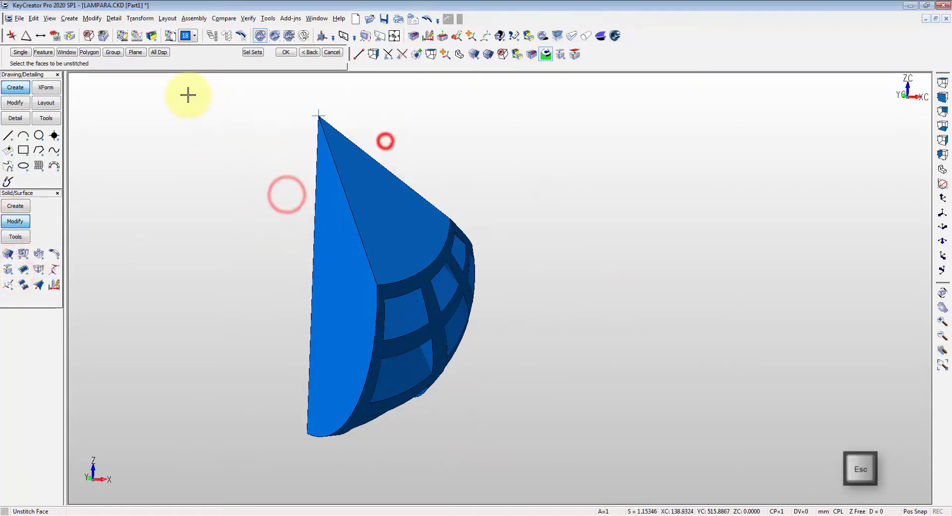
left_click_drag(364, 175, 378, 174)
key("Return")
key("Escape")
Thicken the spherical lattice sheet into a thin solid with Thicken Sheet.
middle_click_drag(496, 347, 713, 341)
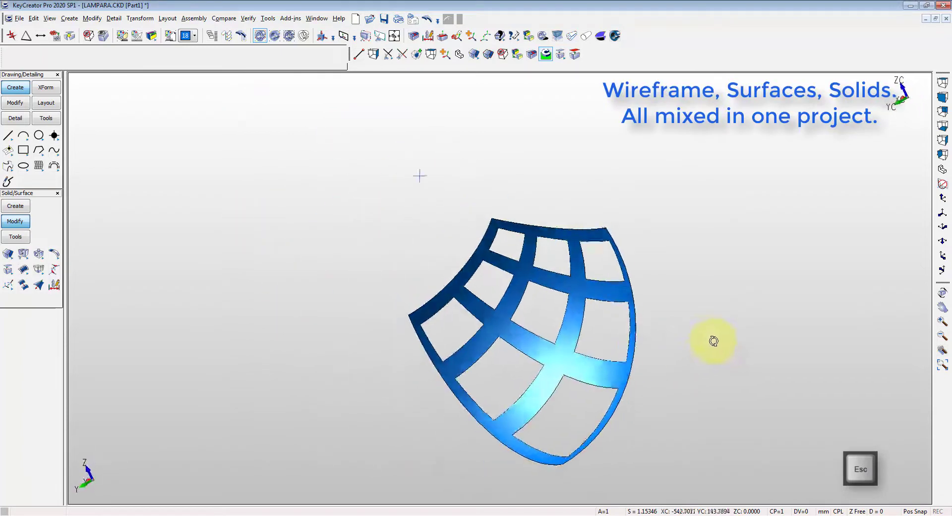
scroll(637, 370, "up", 6)
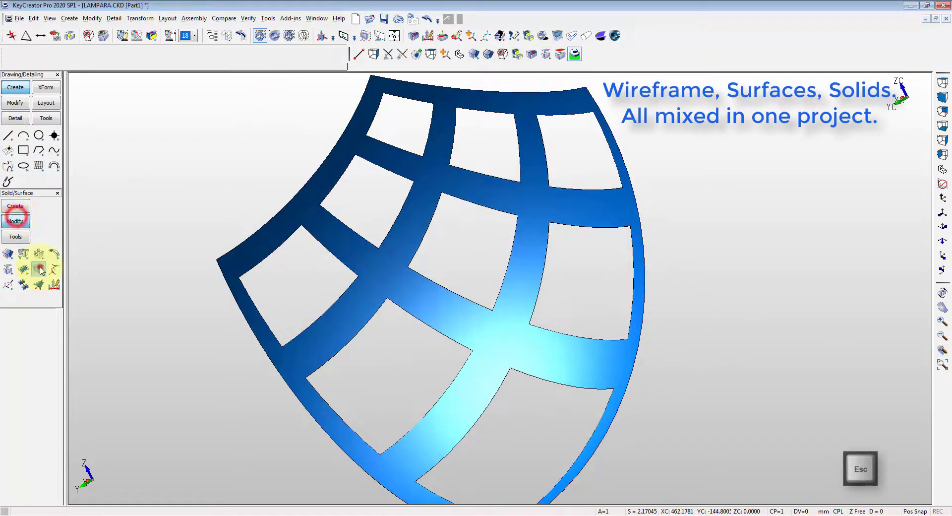
left_click(40, 269)
left_click(80, 300)
key("Return")
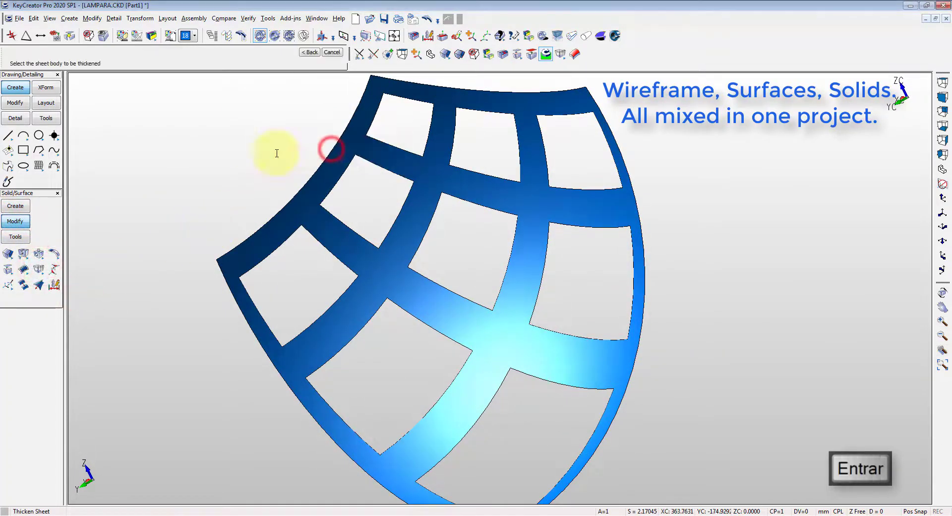
left_click(397, 276)
middle_click_drag(397, 276, 589, 321)
middle_click_drag(446, 326, 492, 364)
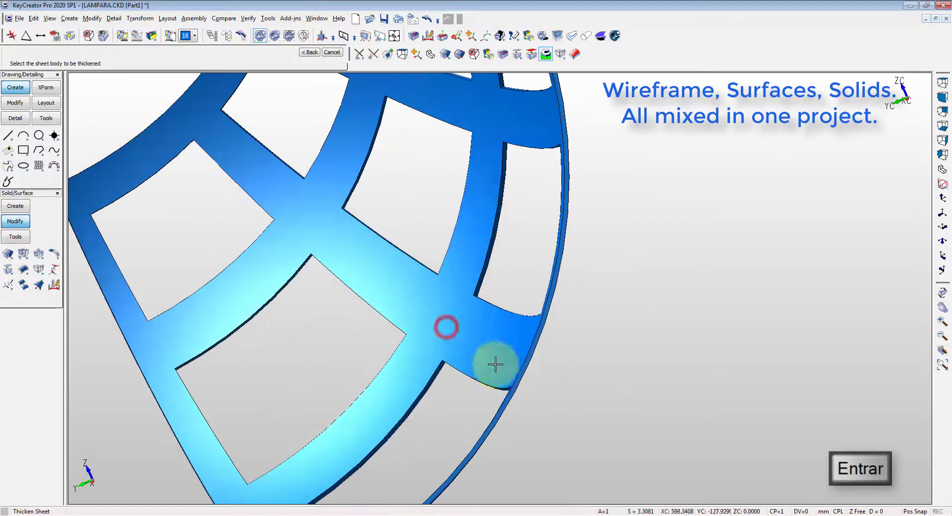
key("Escape")
Create a dynamic angular array of the thickened lattice about the pole point in top view, with 3 copies completing the full circle.
key("alt+7")
key("Escape")
key("alt+1")
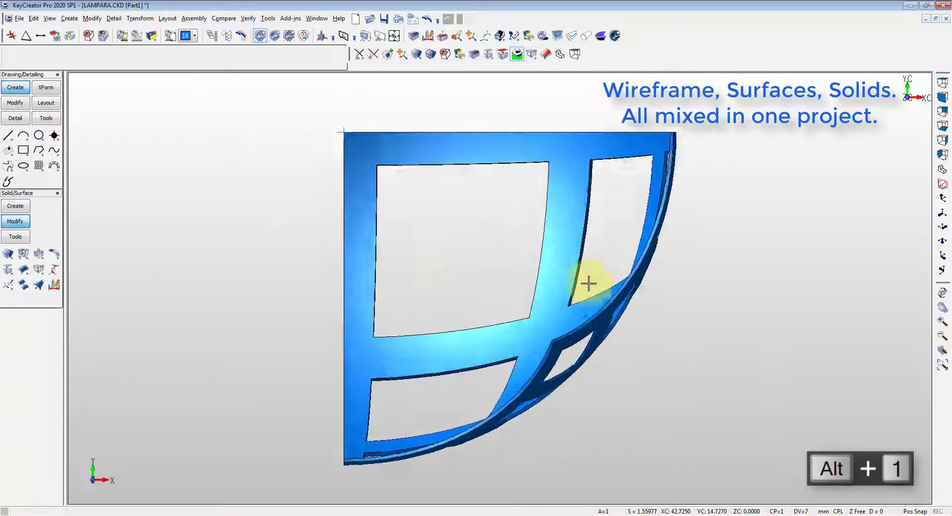
key("Escape")
left_click(484, 38)
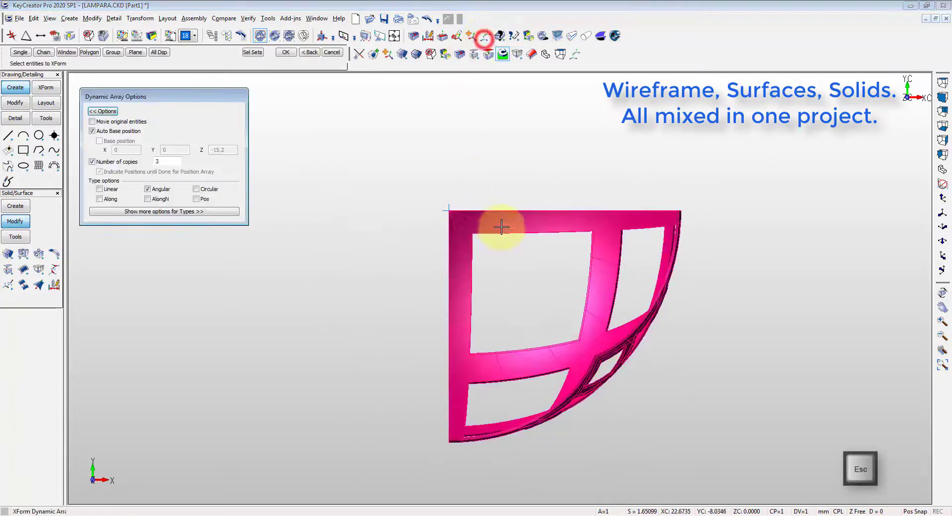
left_click(539, 220)
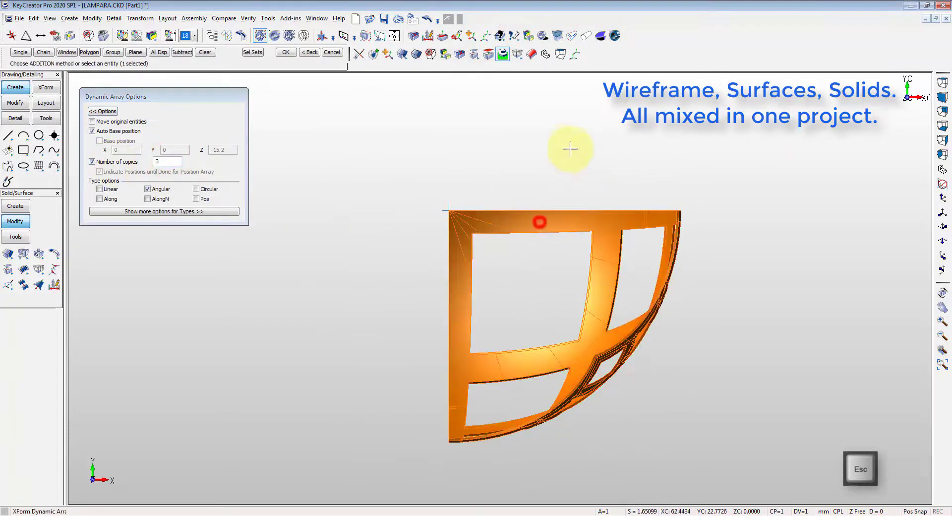
key("Return")
left_click(449, 207)
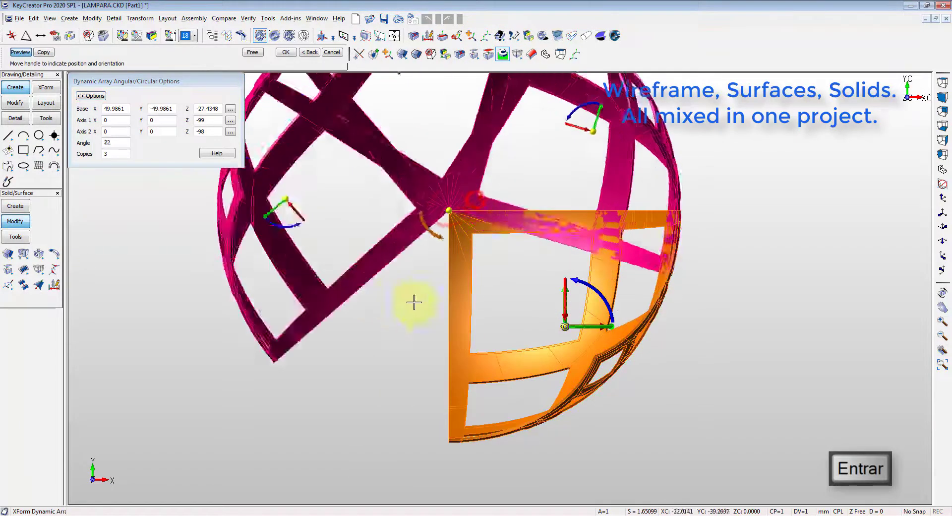
left_click_drag(447, 240, 440, 240)
left_click(442, 243)
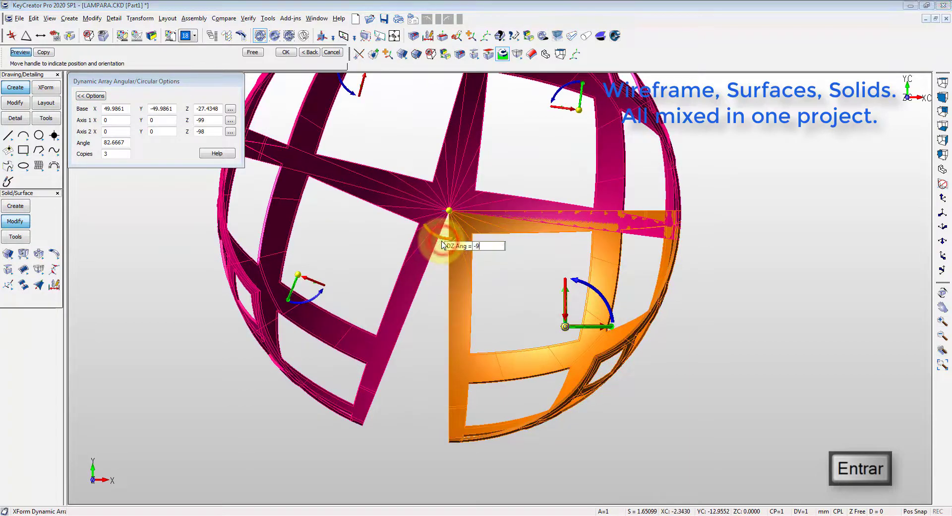
type("-9")
key("Escape")
Examine the complete lattice shade from isometric and tilted viewpoints at several zoom levels.
middle_click_drag(491, 336, 627, 389)
scroll(563, 329, "down", 3)
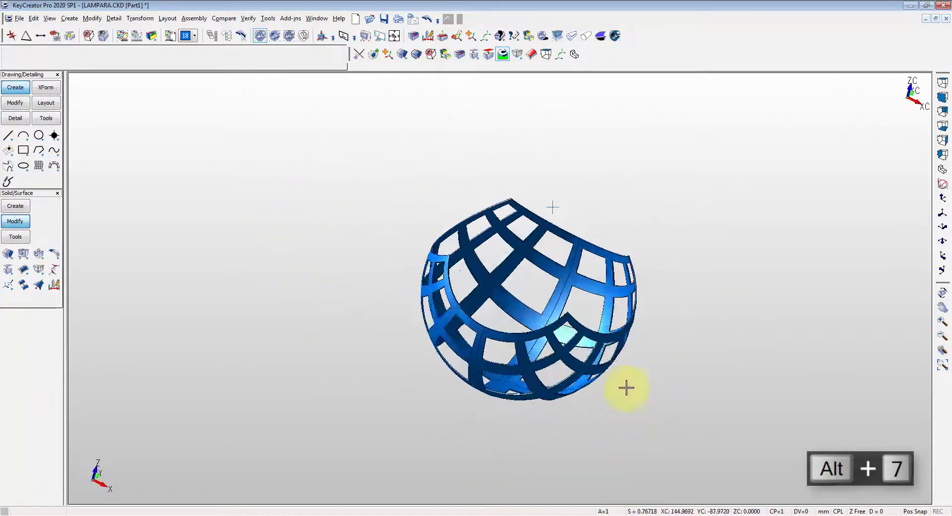
key("alt+7")
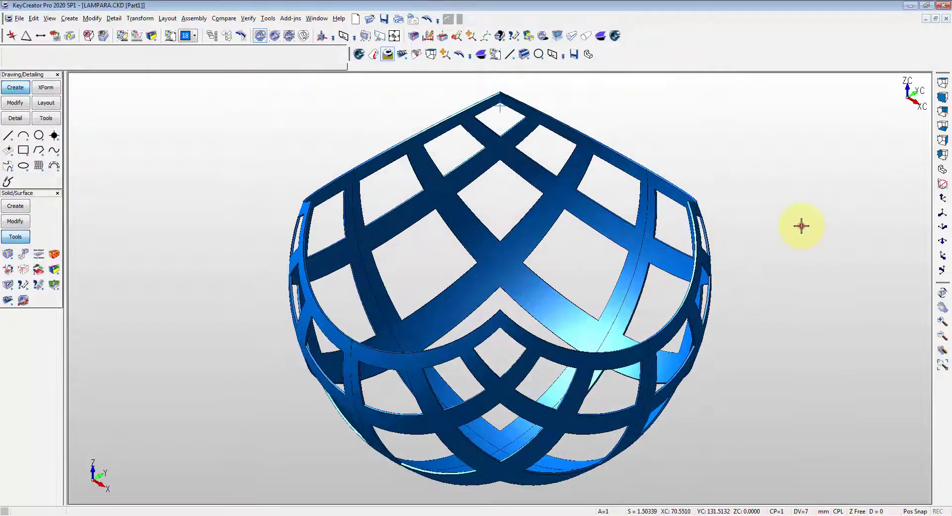
left_click(801, 226)
scroll(507, 281, "down", 2)
scroll(507, 280, "down", 2)
middle_click_drag(507, 280, 518, 326)
scroll(532, 283, "down", 1)
scroll(570, 276, "down", 4)
key("Escape")
Place a block primitive with its base at the pole point and reduce its height to a thin plate.
right_click(679, 192)
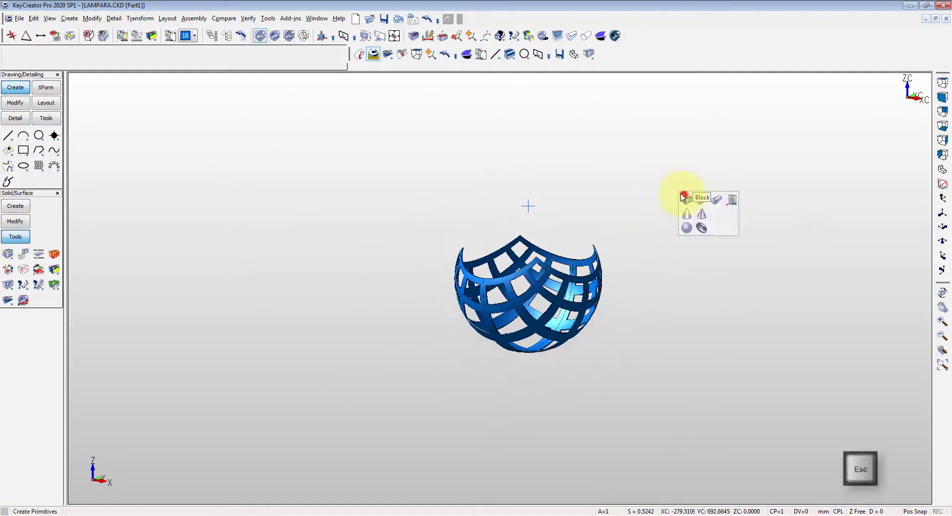
left_click(683, 195)
left_click(369, 140)
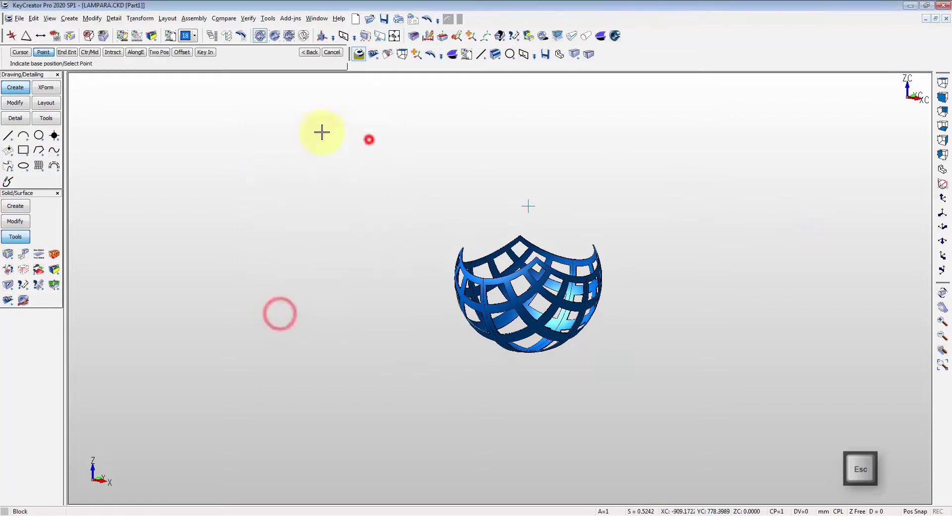
left_click(515, 205)
left_click(658, 324)
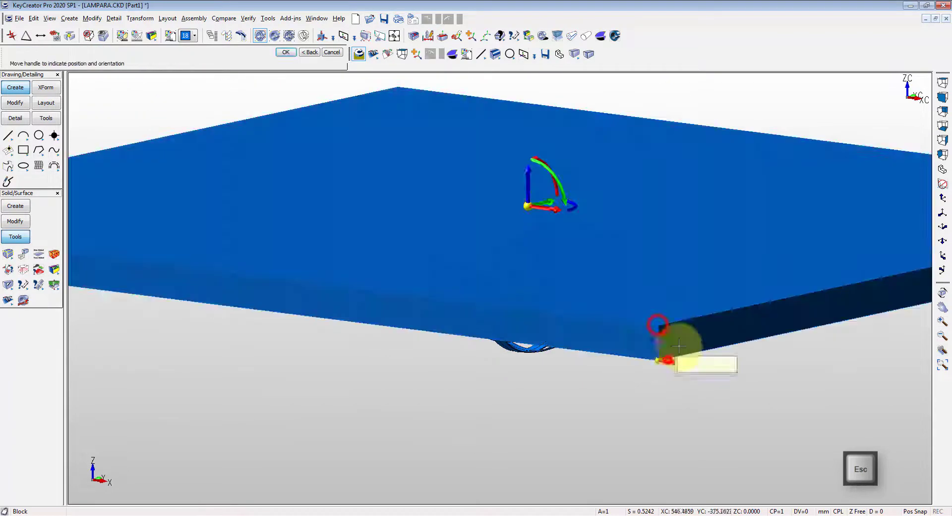
left_click(666, 366)
key("Return")
Set the thin block's width and depth to 750 mm each.
middle_click_drag(675, 307, 666, 364)
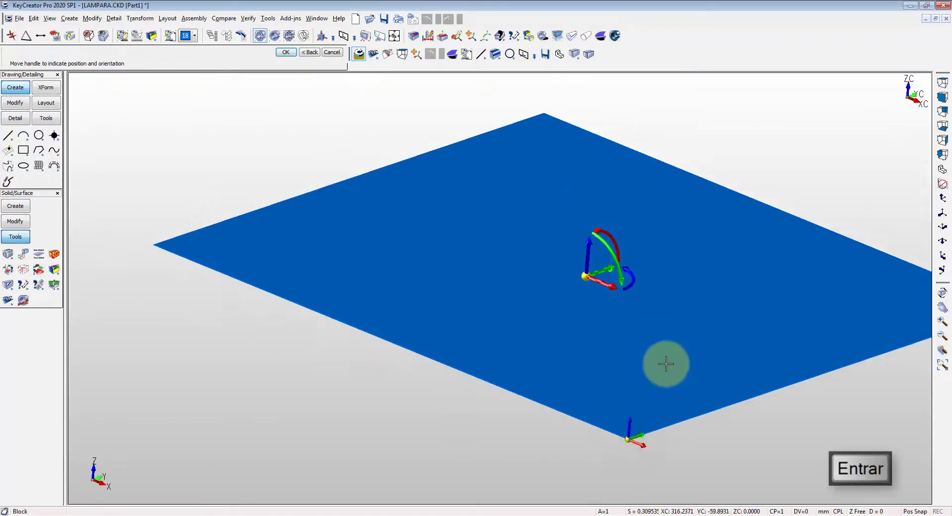
left_click(648, 450)
type("750")
key("Return")
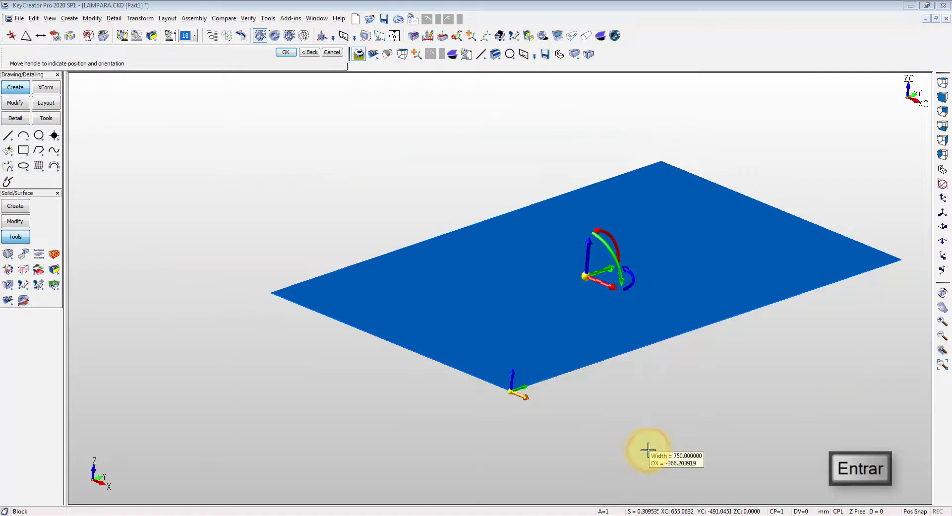
left_click(521, 385)
type("750")
key("Return")
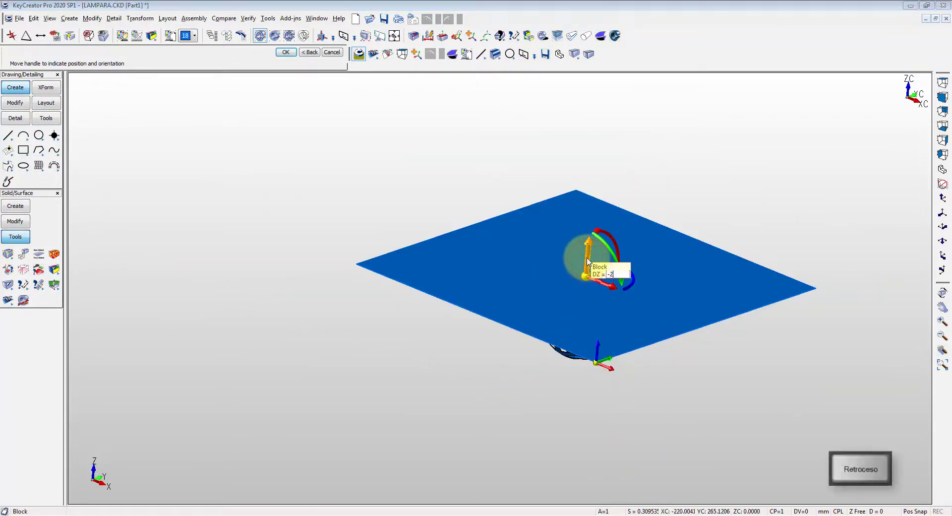
Move the thin block down along Z to lie beneath the lattice shade and finish creating it.
key("Return")
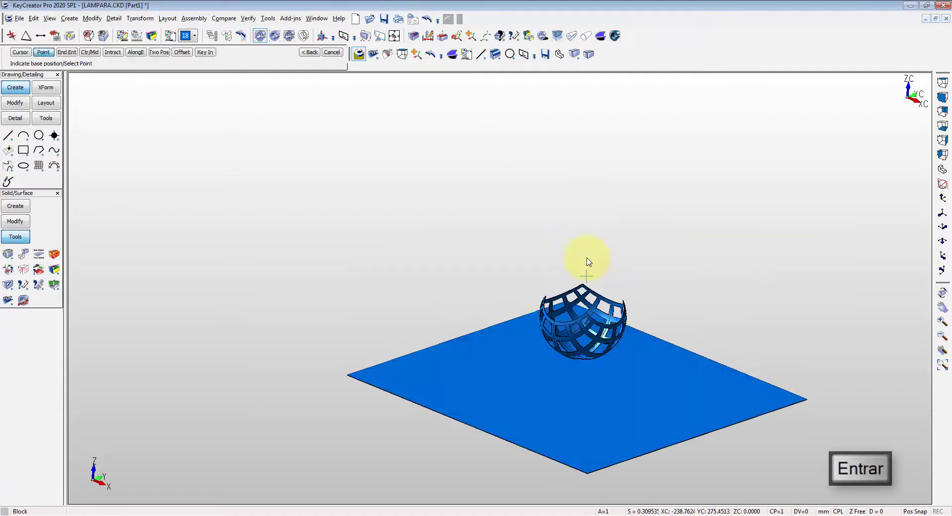
key("Escape")
key("alt+7")
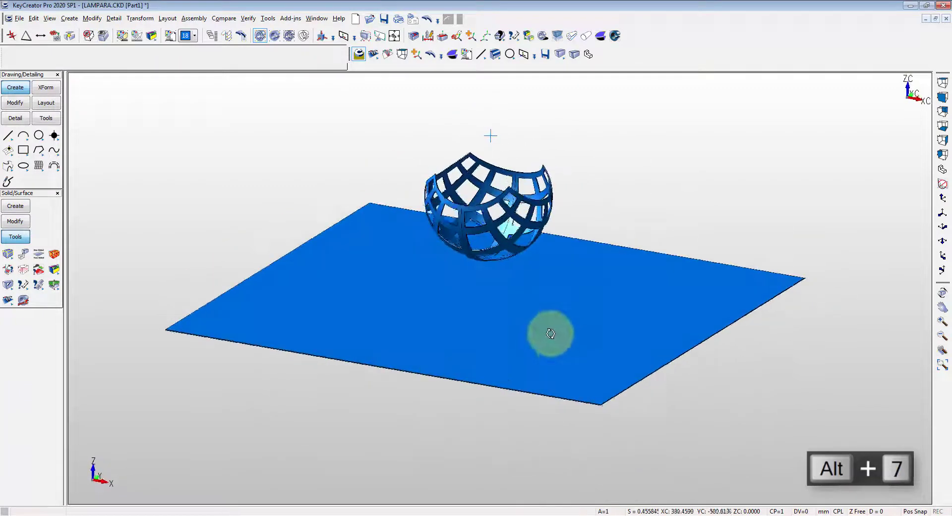
key("Escape")
Change the colour of the lattice shade and the base plate to colour 64 (white).
left_click(121, 34)
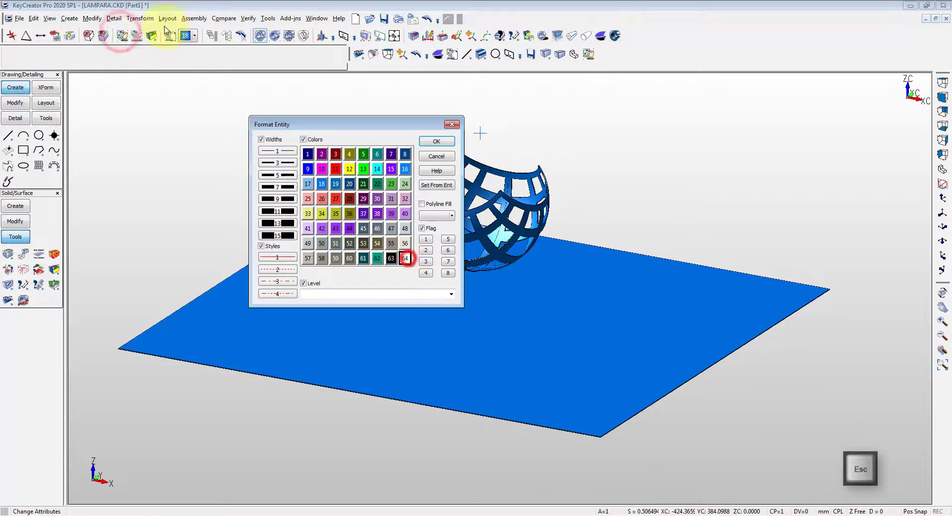
left_click(436, 140)
left_click(19, 53)
key("Return")
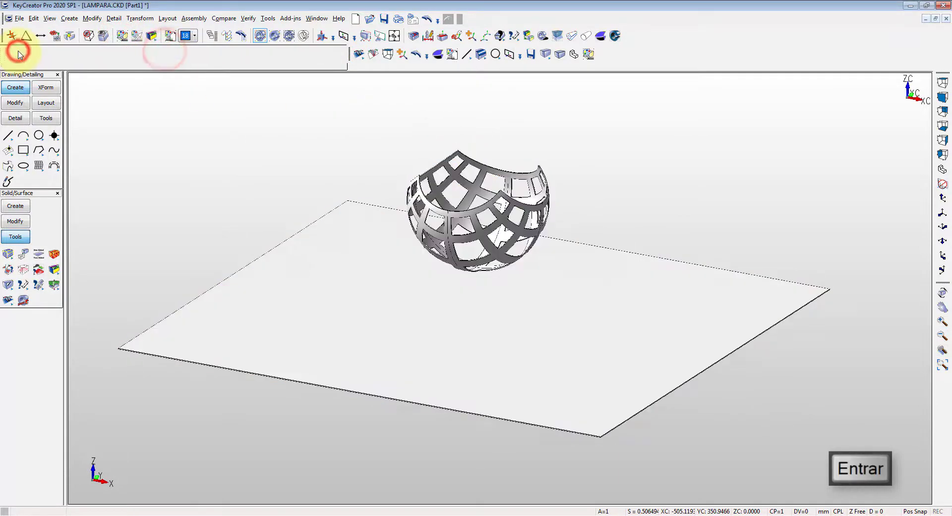
key("Escape")
Set the system attributes for new entities to colour 11 (red) and line width 3.
middle_click_drag(421, 262, 395, 271)
key("alt+7")
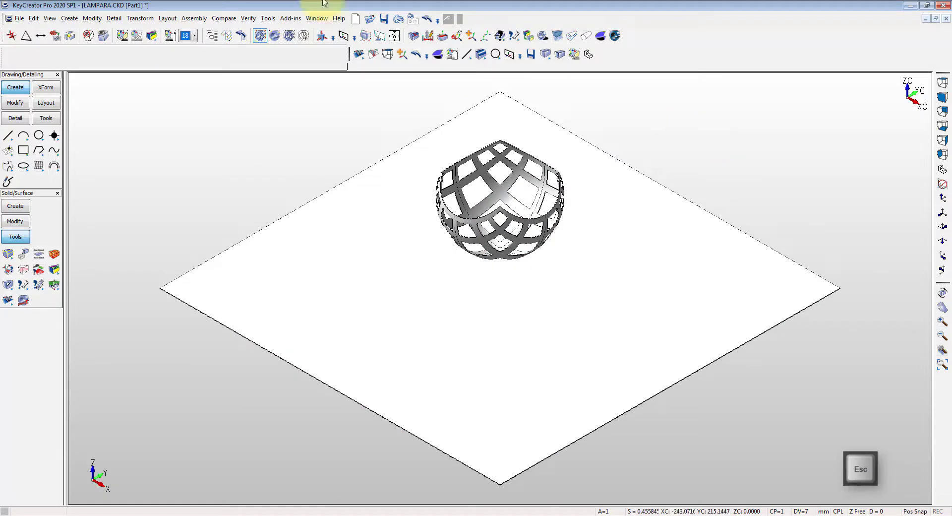
left_click(169, 36)
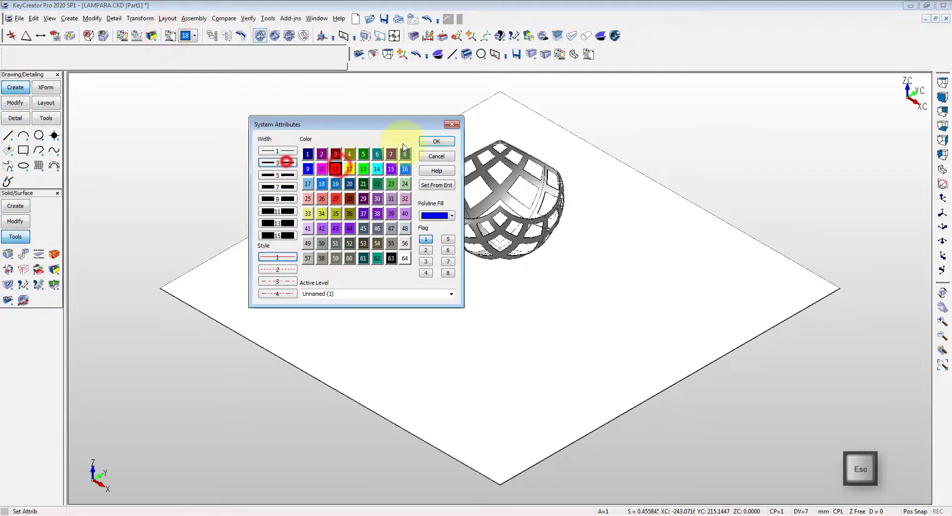
left_click(446, 141)
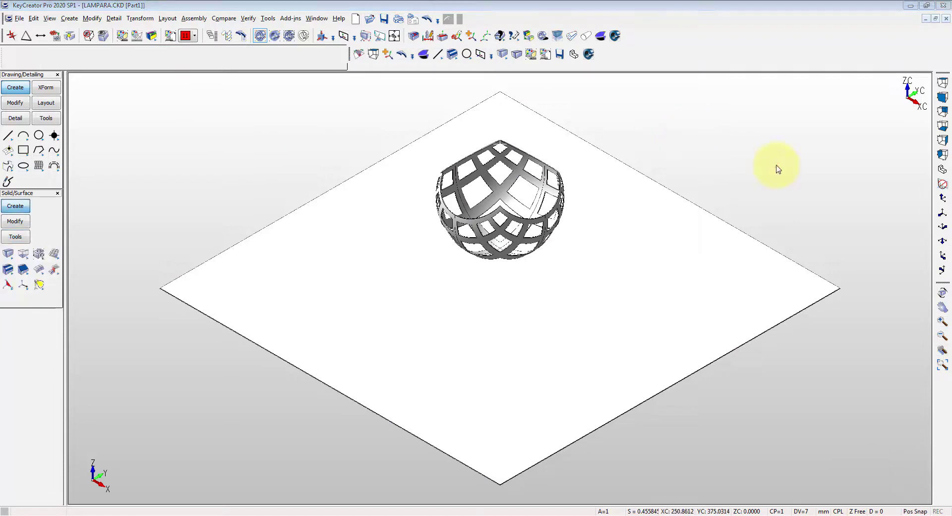
Start a spot light with a white colour and locate it above the lattice shade at Z 100.
left_click(776, 165)
middle_click_drag(500, 330, 487, 320)
scroll(638, 139, "up", 2)
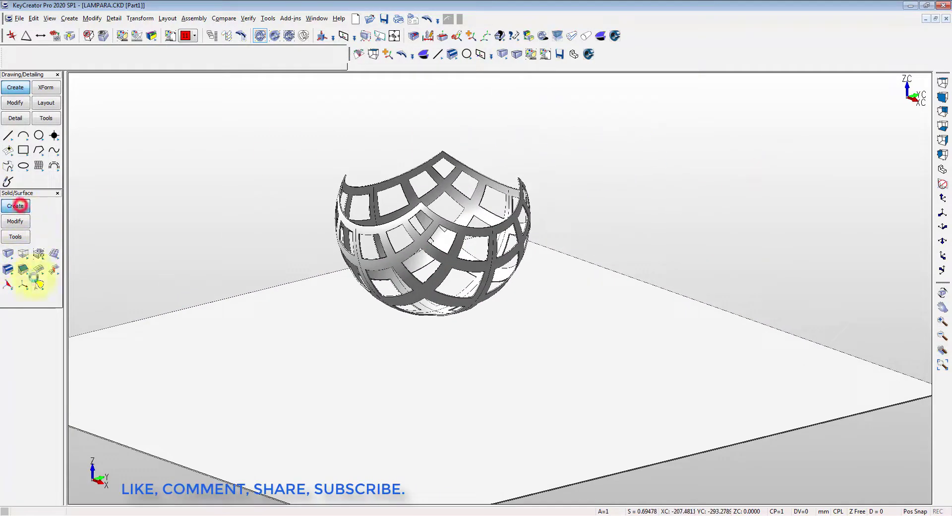
left_click(38, 284)
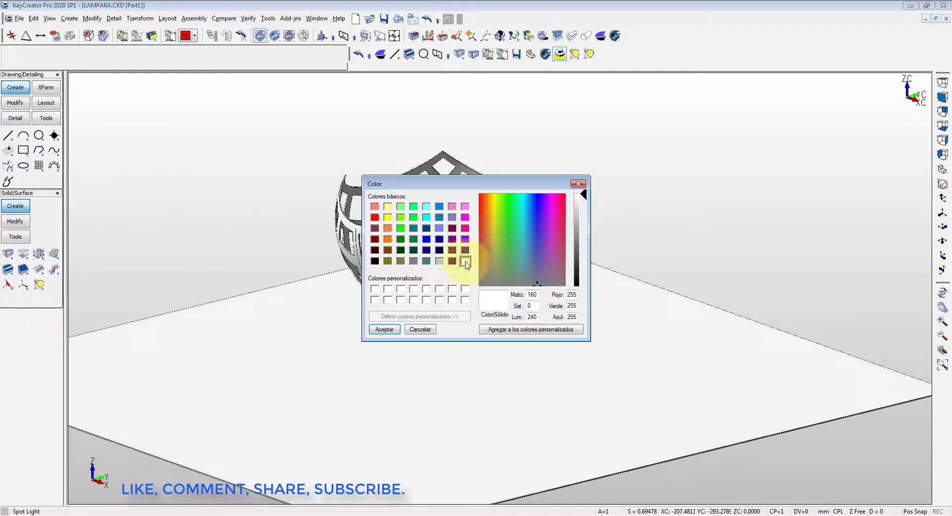
left_click(379, 329)
left_click(541, 207)
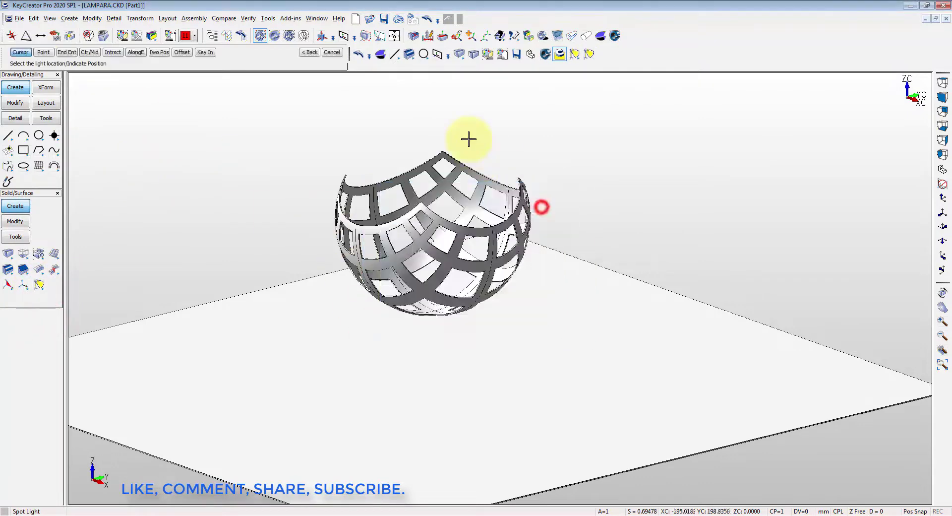
middle_click_drag(419, 181, 425, 253)
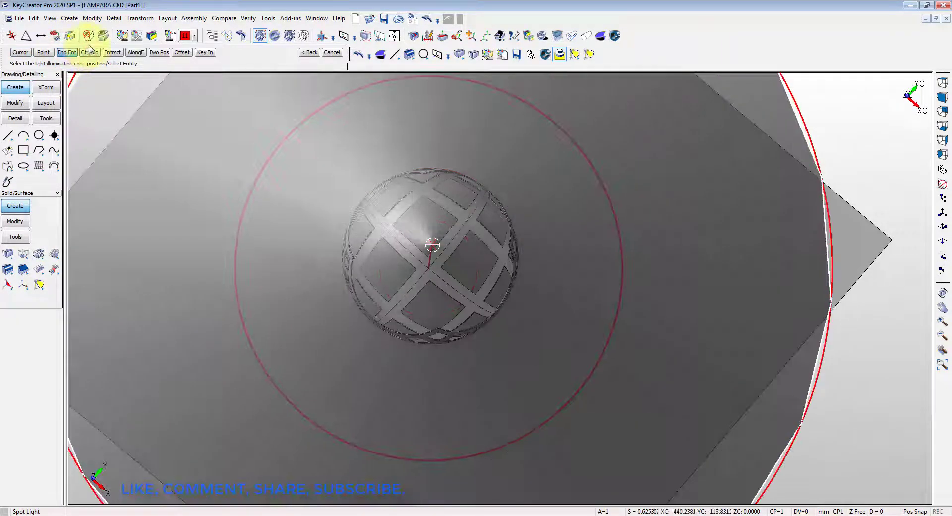
Aim the spot light at the base plate's centre, with an illumination cone of about 62.4 degrees and edge sharpness of about 56.1 percent.
left_click(89, 52)
left_click(681, 486)
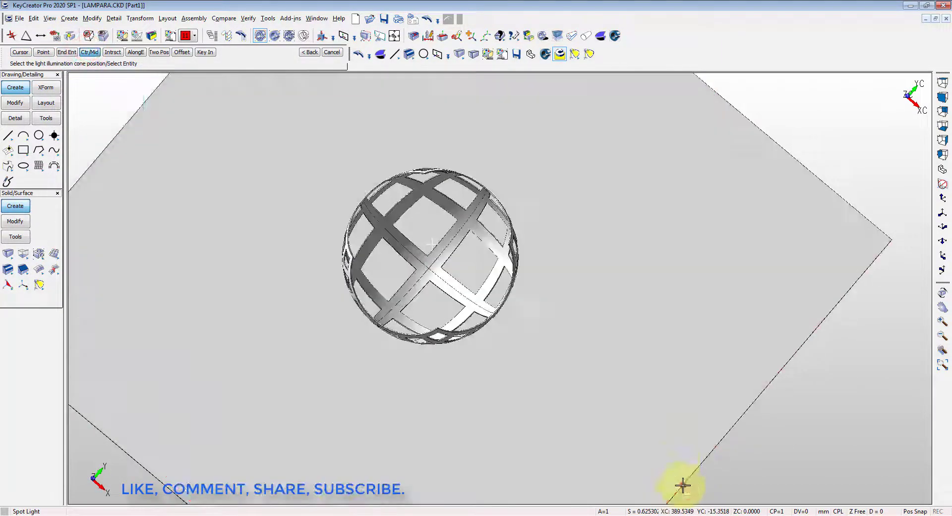
middle_click_drag(596, 440, 553, 347)
middle_click_drag(661, 386, 536, 233)
left_click_drag(535, 235, 554, 228)
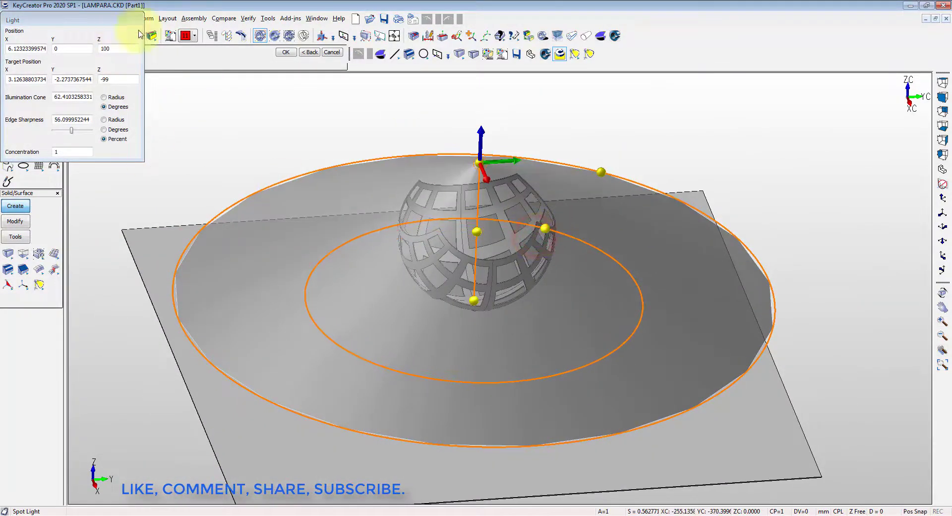
left_click(285, 54)
left_click(421, 328)
middle_click_drag(421, 328, 281, 236)
key("Escape")
Change the spot light's colour to 63 (black) and its line width to 1.
left_click(137, 36)
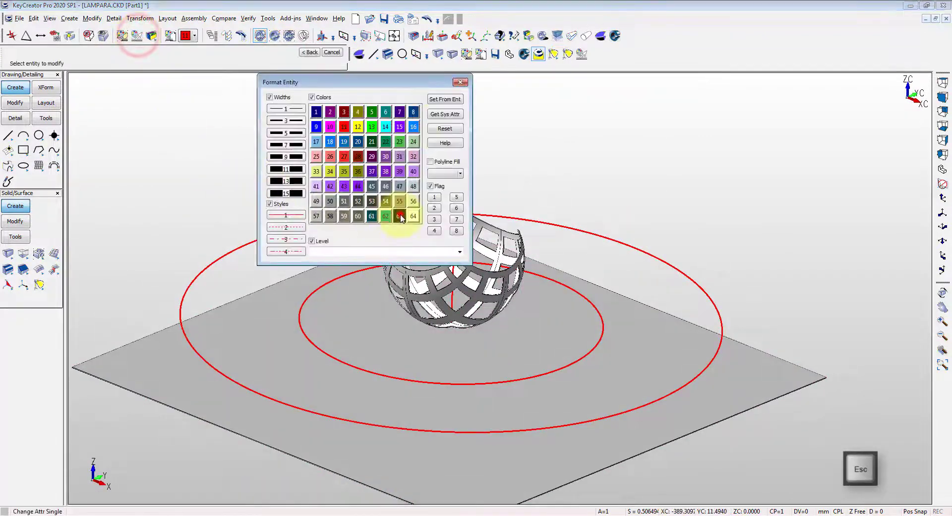
left_click(565, 224)
key("Escape")
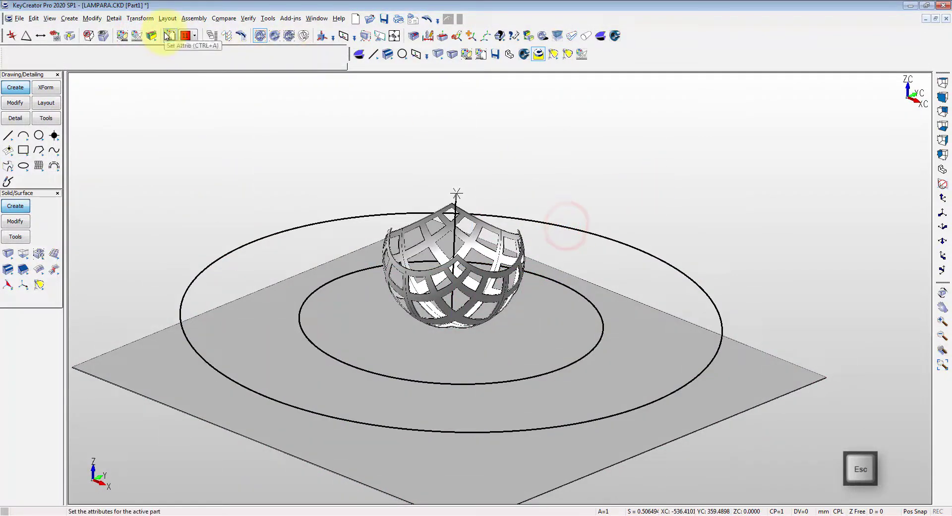
left_click(137, 36)
left_click(228, 255)
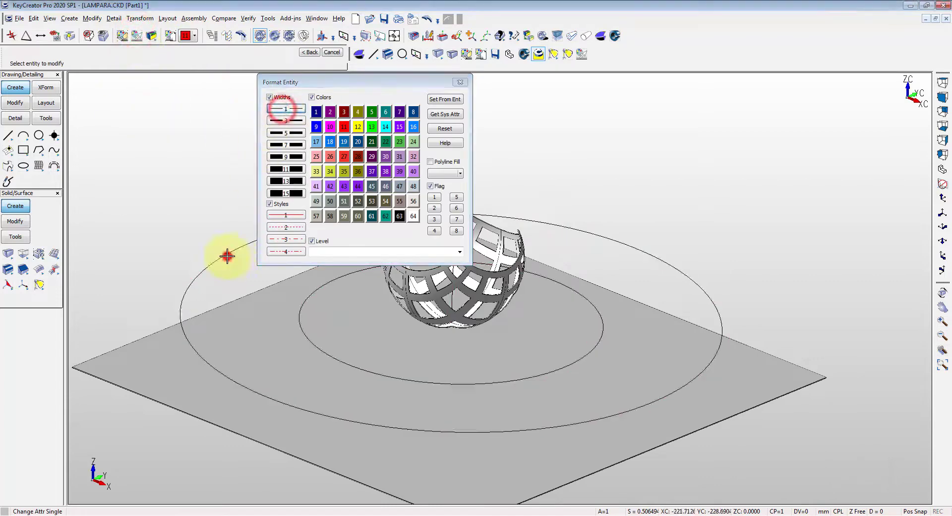
key("Escape")
Render the lamp with a shadow map so the lattice casts its shadow on the base plate.
middle_click_drag(653, 152, 616, 164)
left_click(614, 36)
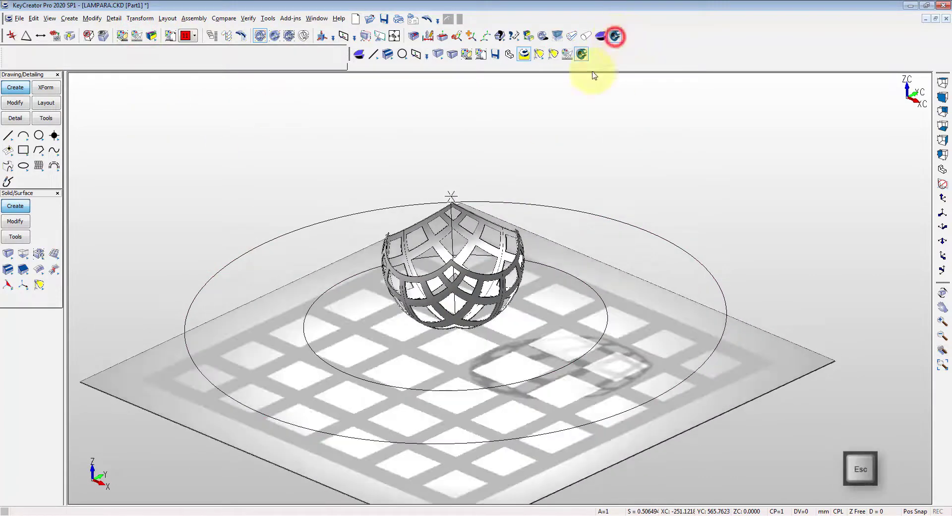
middle_click_drag(595, 78, 650, 177)
Try repositioning the spot light above the shade with Dynamic Move.
left_click(454, 37)
left_click(552, 181)
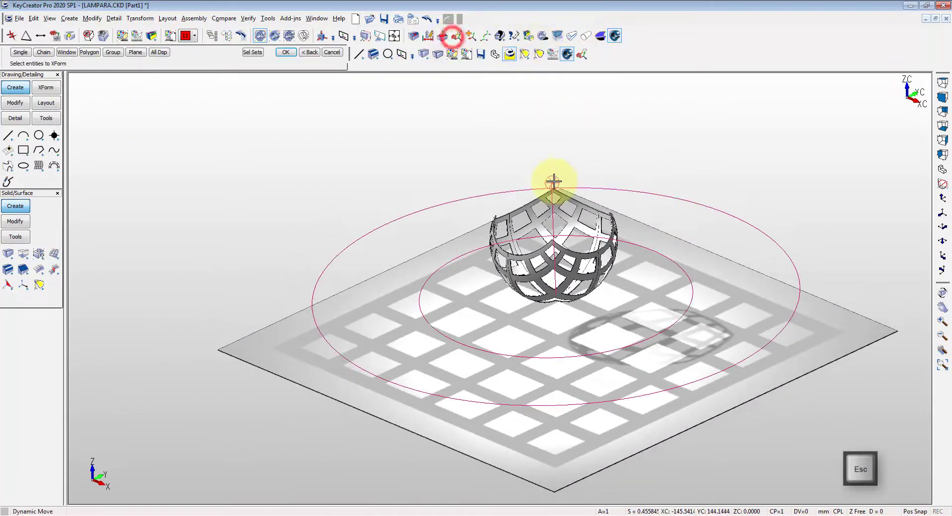
key("Return")
left_click(554, 181)
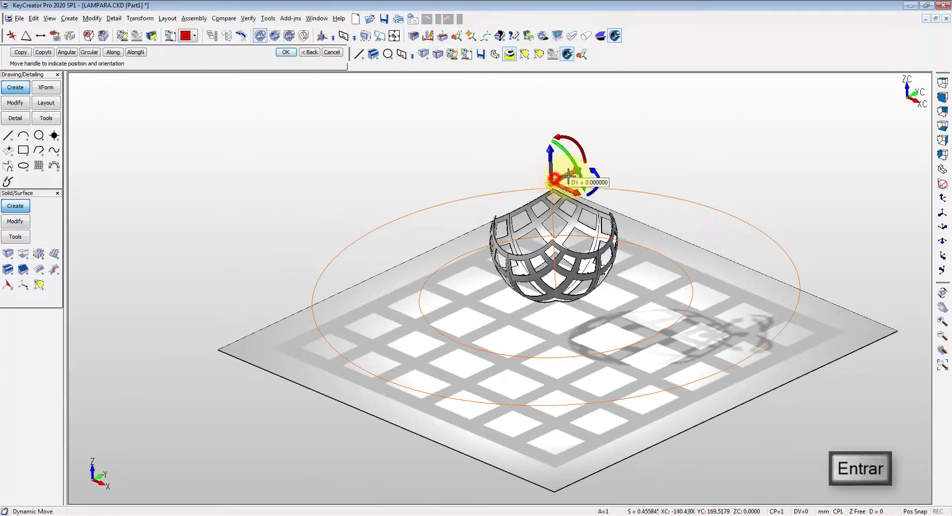
left_click_drag(549, 165, 575, 169)
key("Escape")
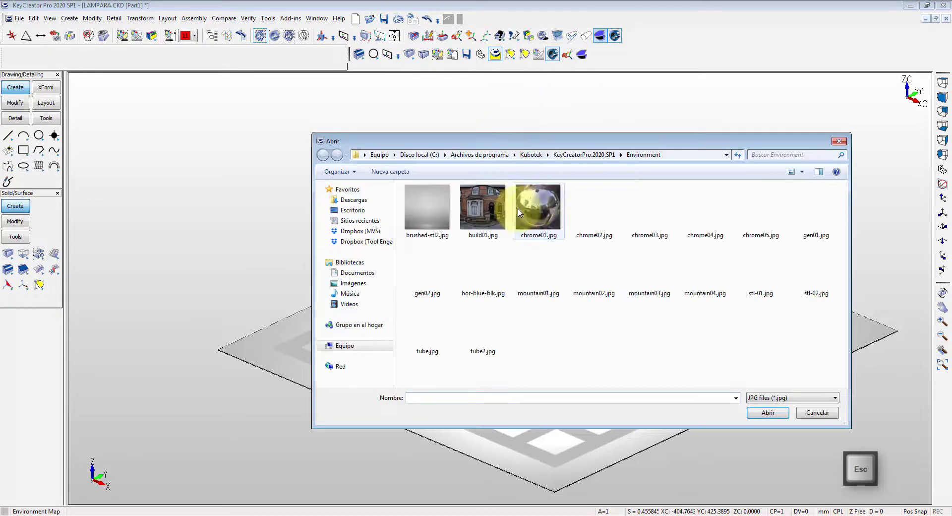
Apply chrome01.jpg as the environment map and show the lamp in the isometric view.
left_click(530, 207)
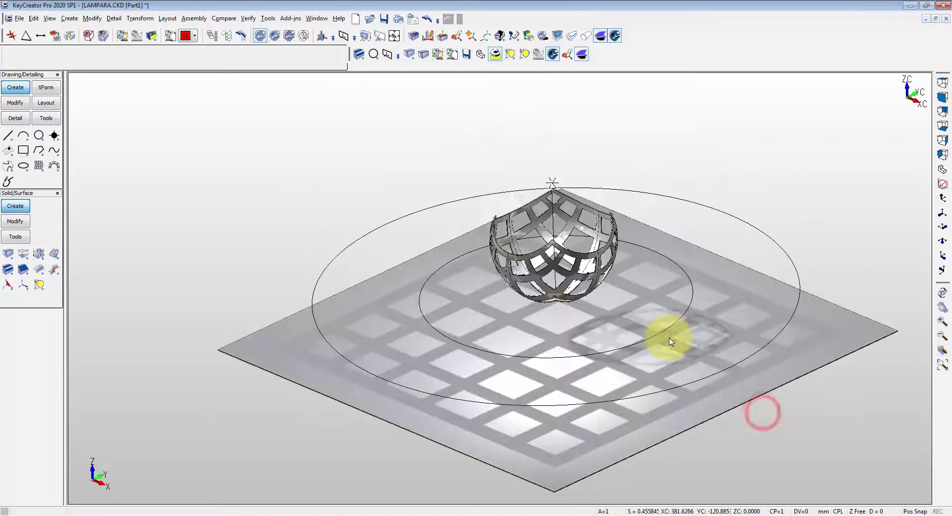
key("Escape")
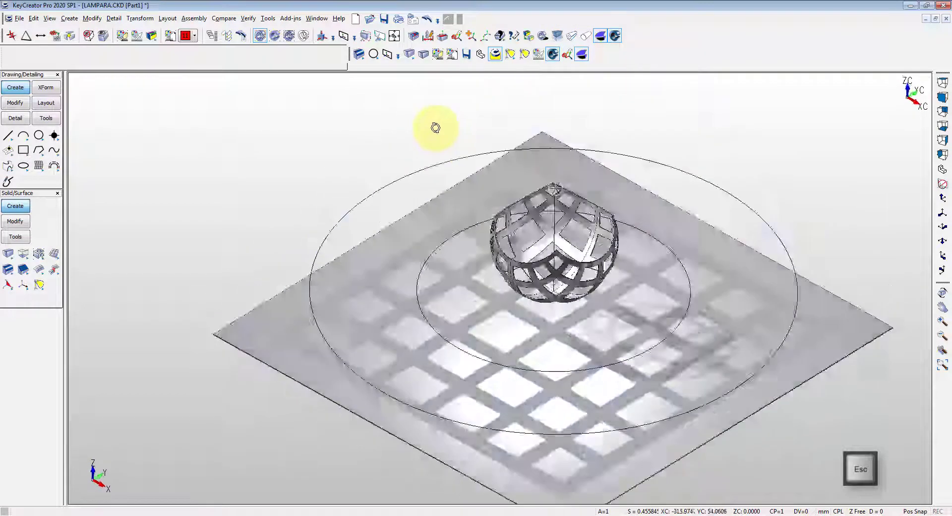
key("alt+7")
key("Escape")
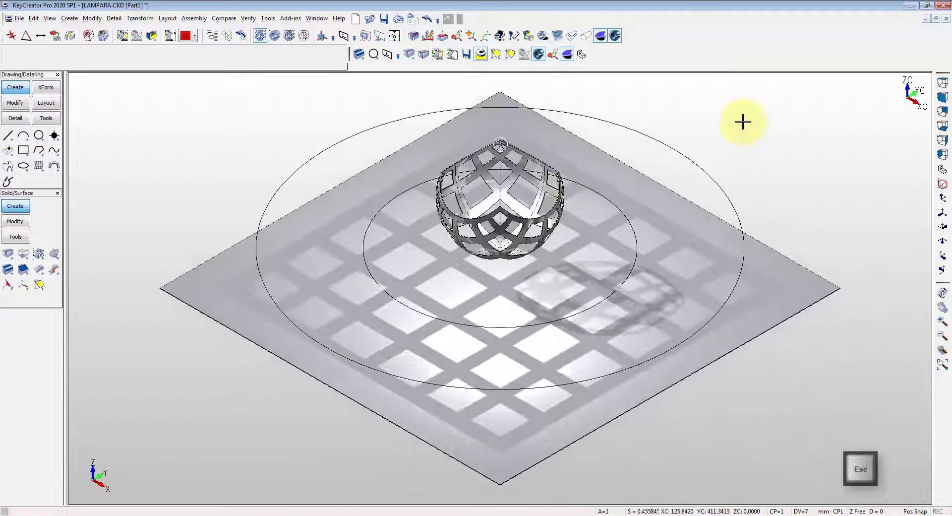
Turn off the environment map and shadow map rendering, and hide the spot light.
left_click(813, 187)
key("Escape")
left_click(601, 36)
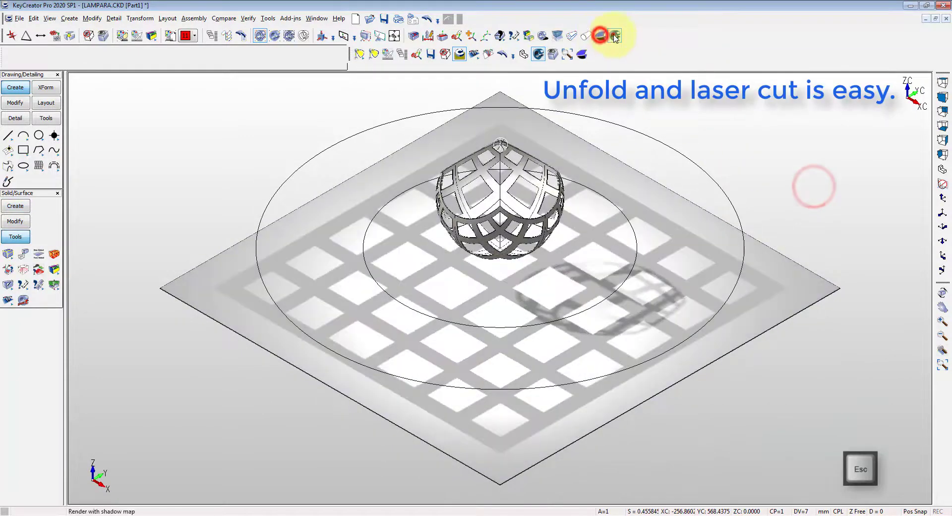
left_click(615, 35)
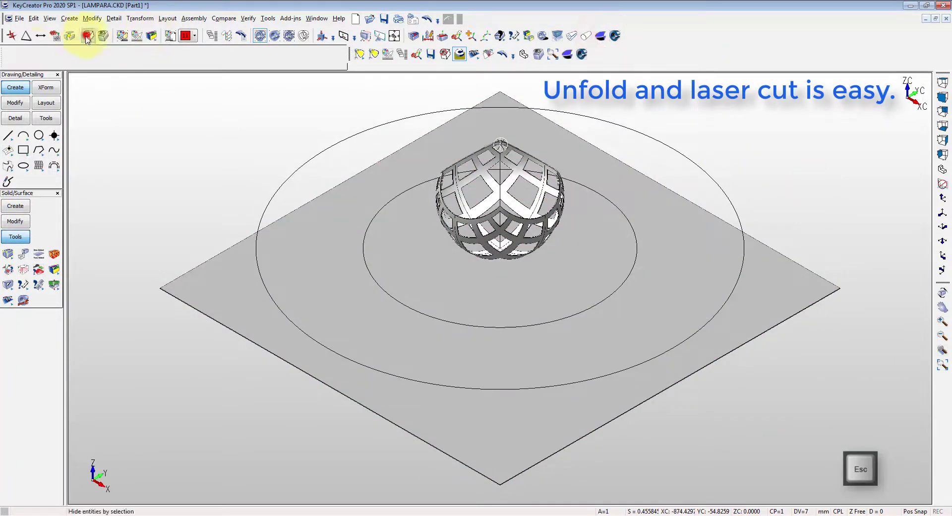
left_click(87, 37)
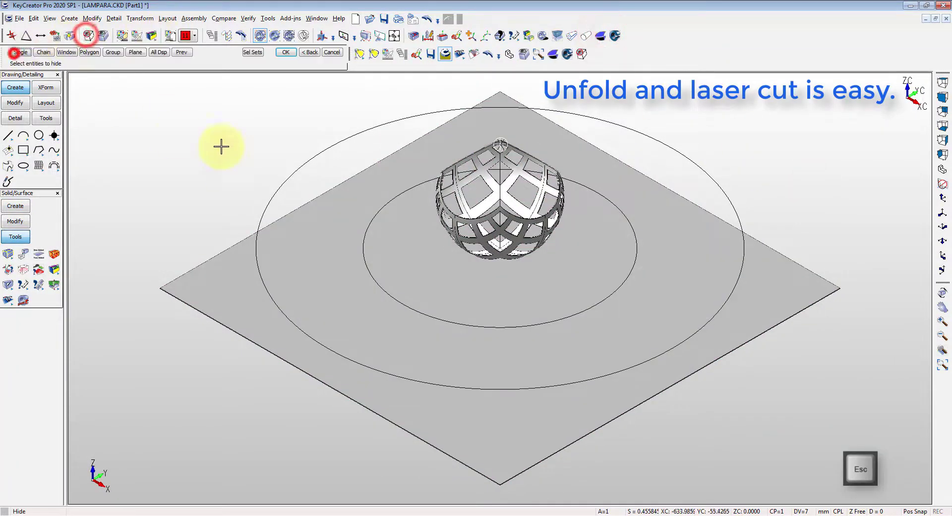
left_click(285, 178)
Unwrap the surface edges of one lattice petal, using the base plate's face as the projection plane.
middle_click_drag(334, 284, 330, 171)
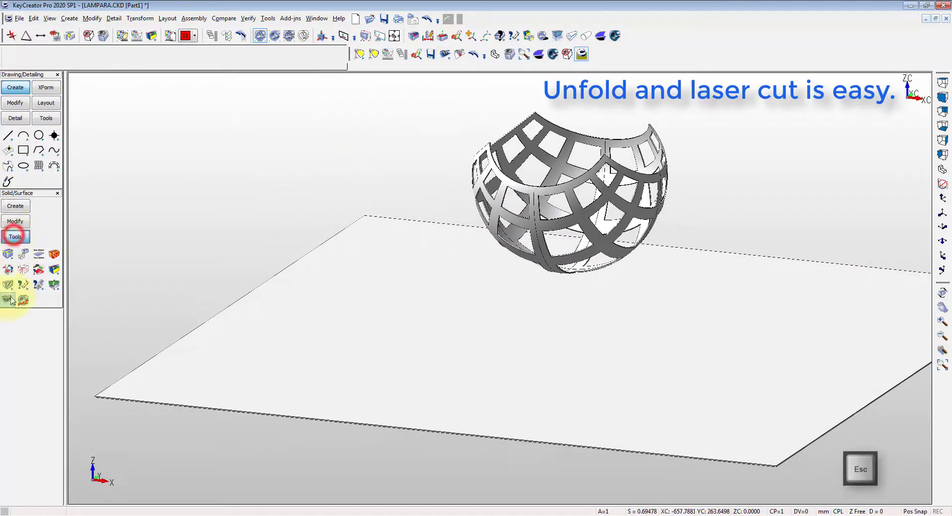
left_click(13, 311)
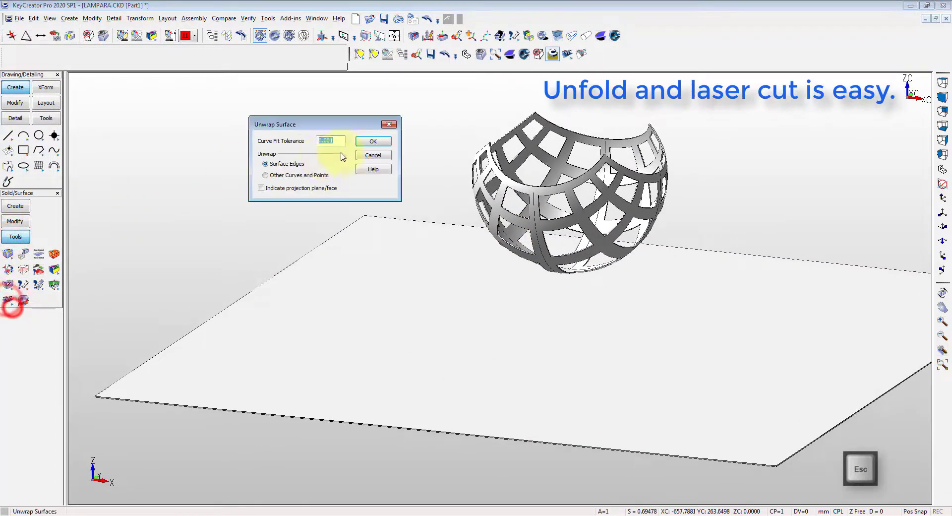
left_click(373, 142)
left_click(334, 316)
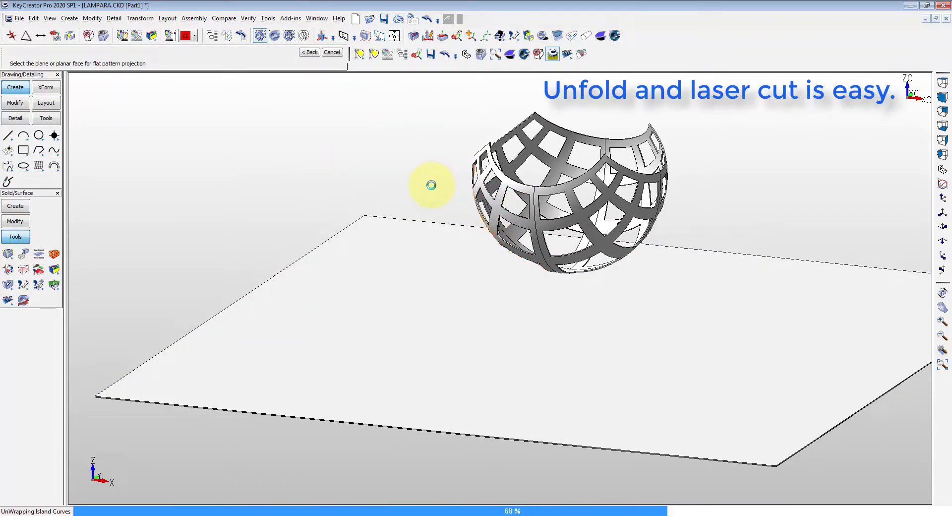
Rotate the petal's flat pattern a quarter turn about Z and place it in the base plate's lower-left corner in plan view.
key("alt+1")
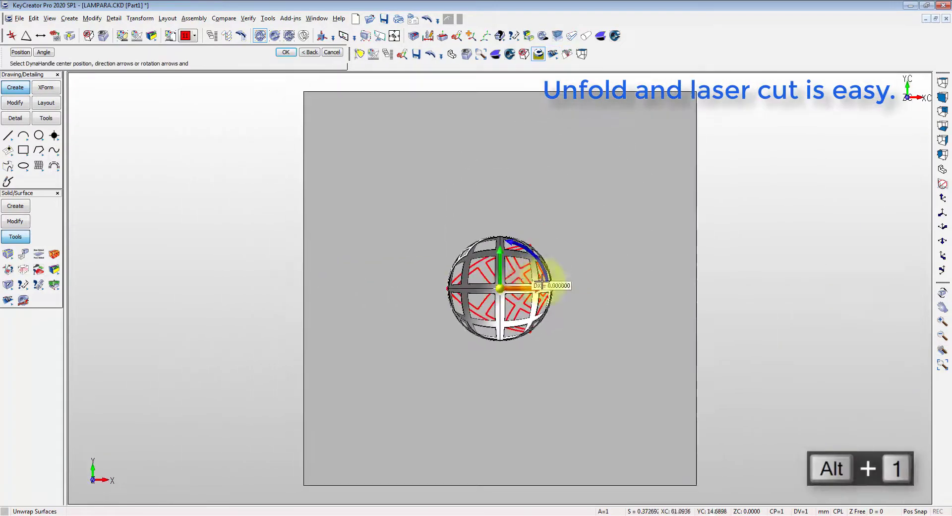
left_click_drag(496, 287, 382, 288)
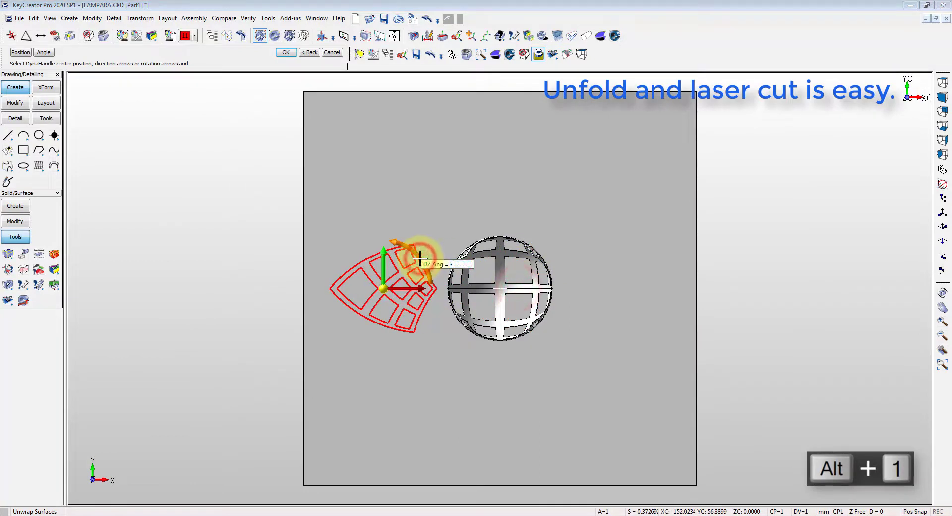
key("BackSpace")
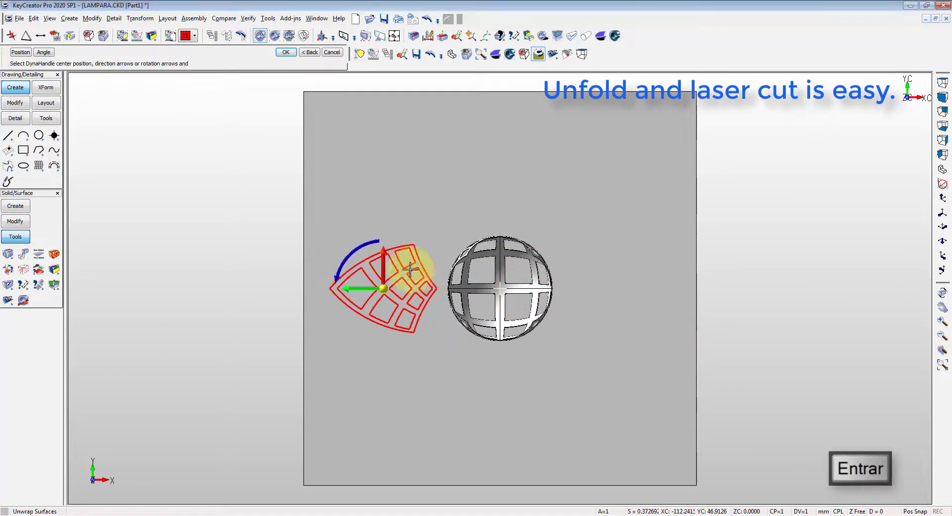
left_click_drag(383, 271, 329, 412)
key("Return")
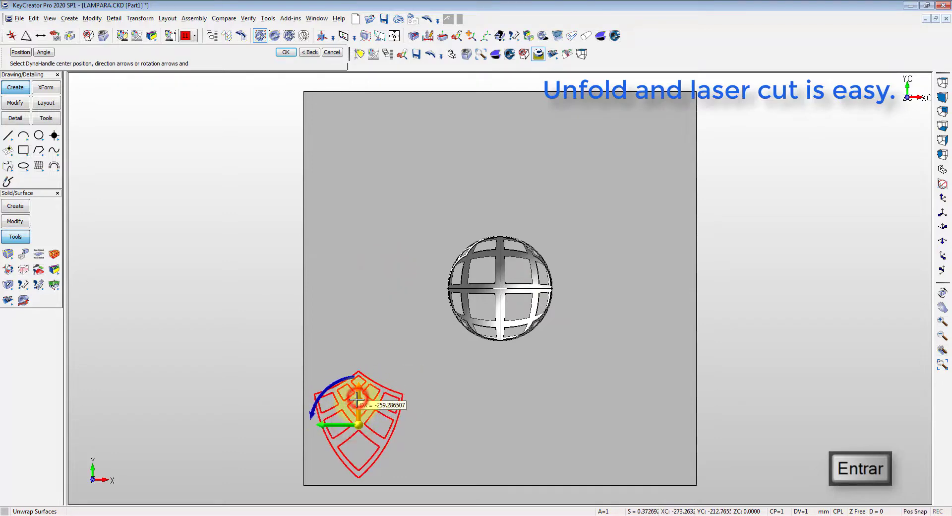
left_click(504, 223)
left_click(504, 160)
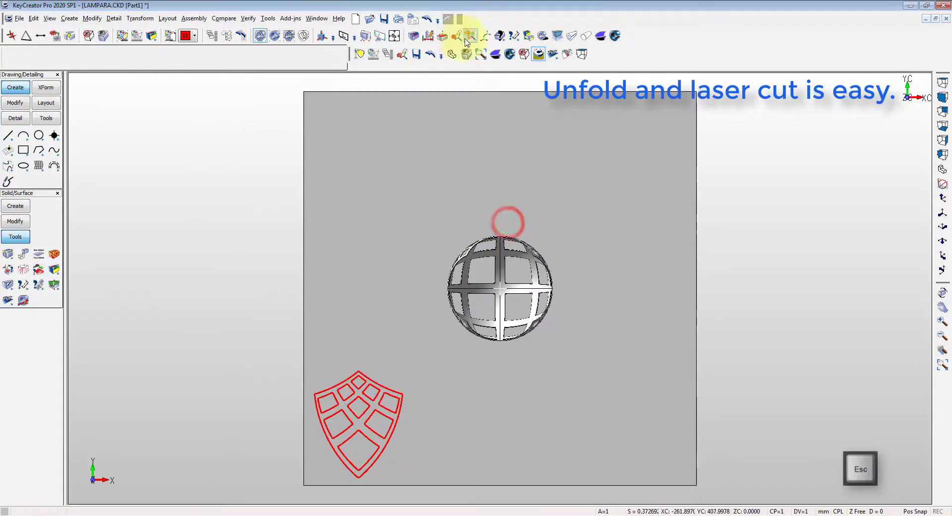
Dynamically copy the flat pattern along the plate's lower edge, rotating the copy 180 degrees to nest beside the original.
left_click(470, 35)
key("F3")
left_click(268, 346)
left_click(421, 489)
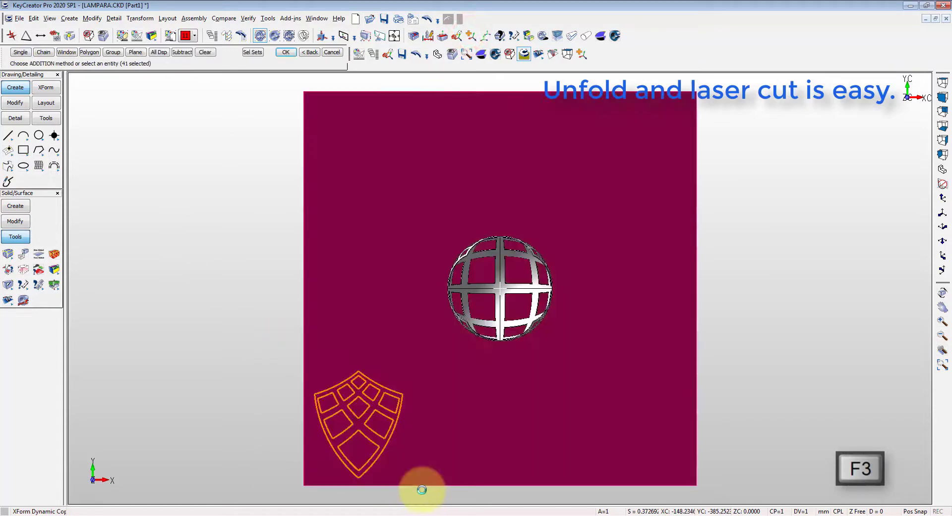
key("Return")
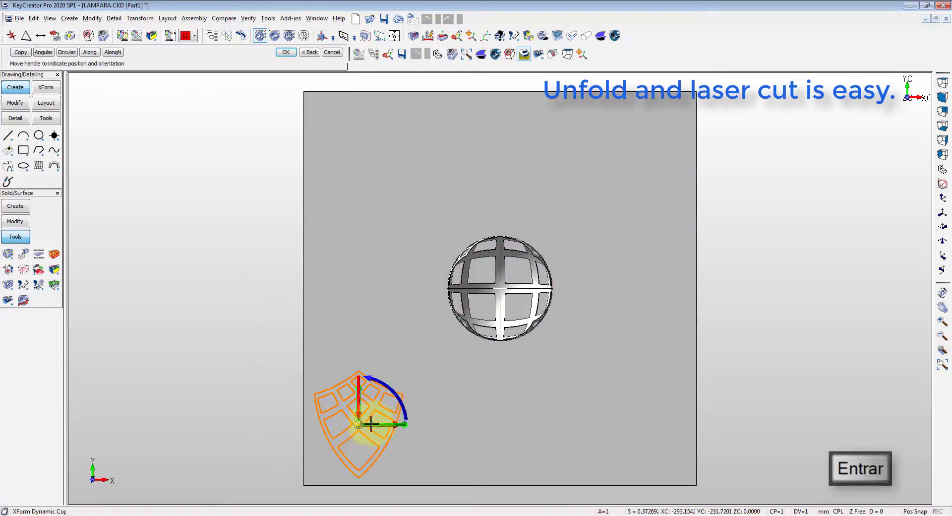
left_click_drag(376, 424, 483, 420)
left_click(493, 398)
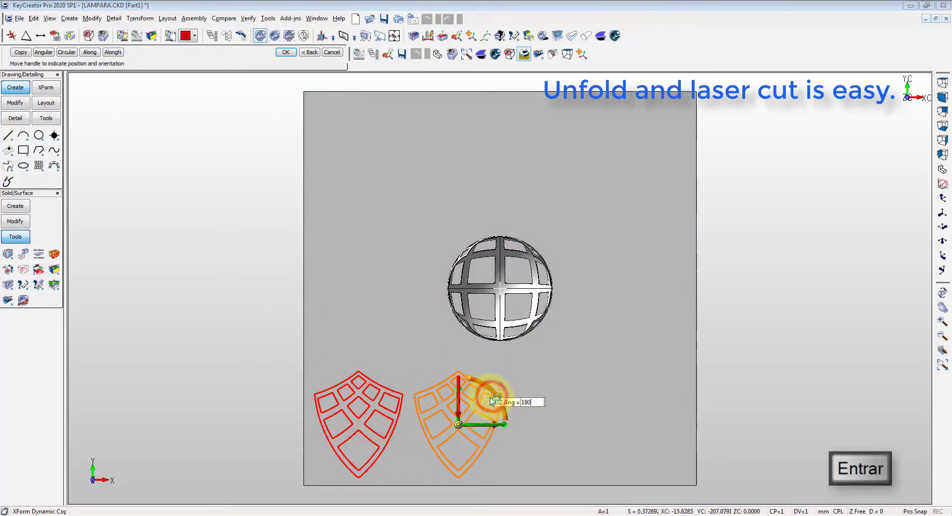
key("Return")
key("Return")
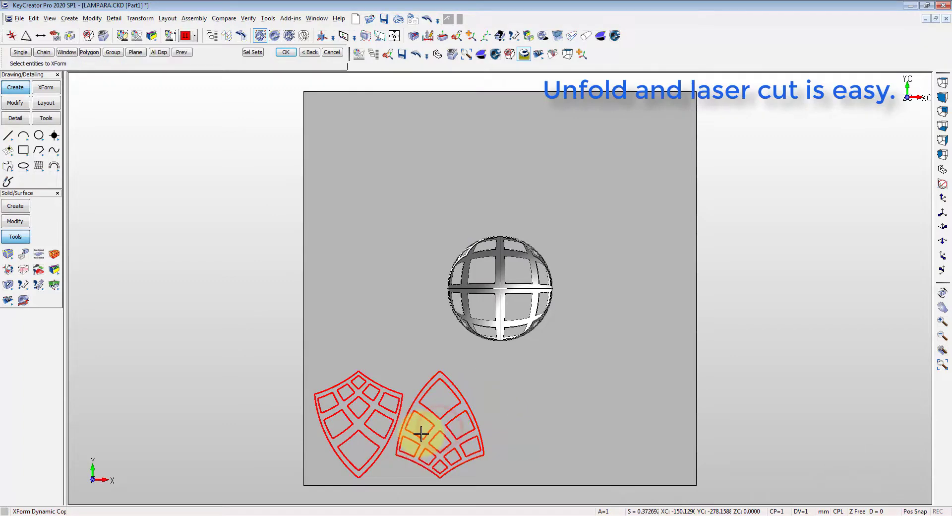
Copy the nested pair of flat patterns along the plate's lower edge to form a row of four petals.
left_click_drag(275, 355, 588, 443)
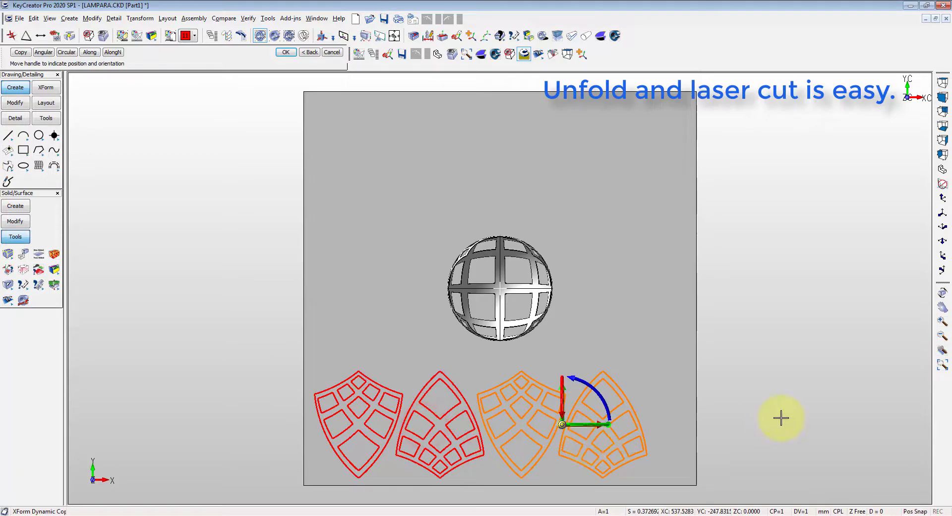
key("Escape")
key("alt+7")
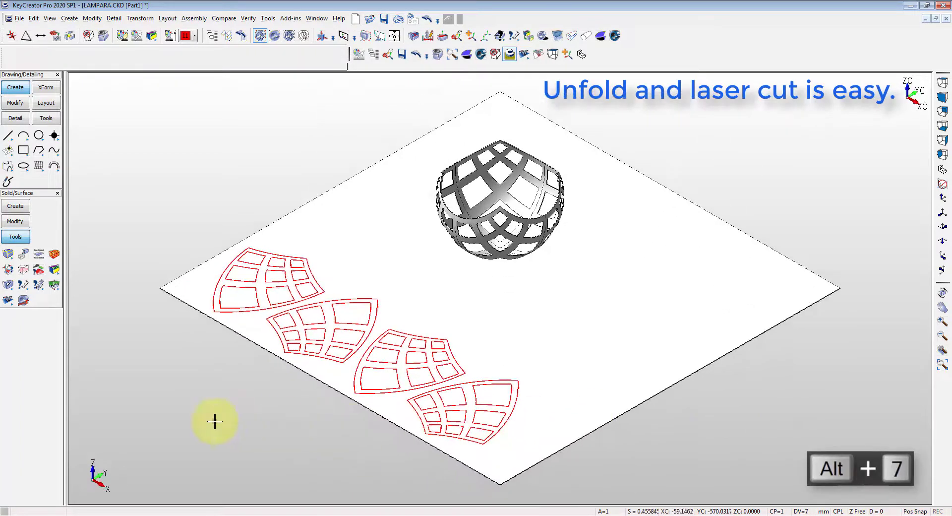
Set the current colour to green, number 13, and display the Machinist tools.
left_click(215, 421)
left_click(748, 153)
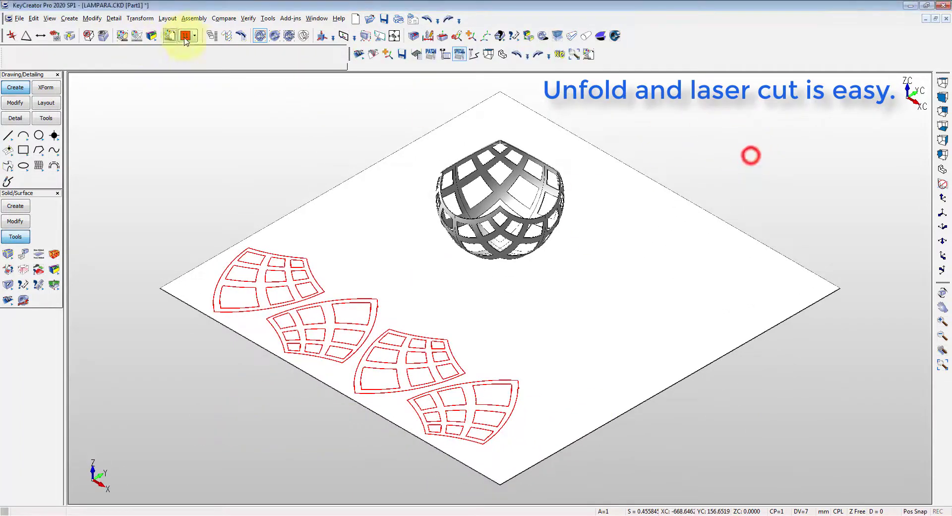
left_click(193, 35)
left_click(239, 64)
right_click(745, 40)
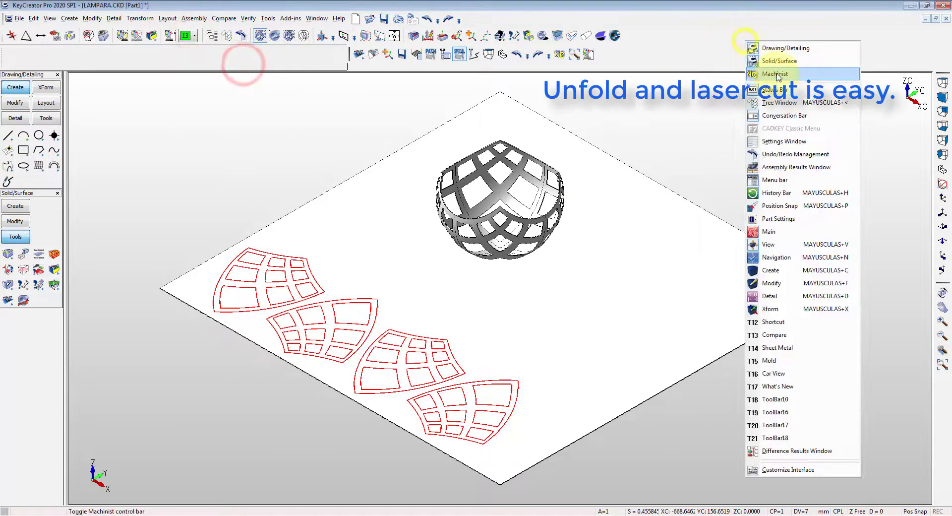
left_click(776, 75)
Load the WireEDM.tlb tool library and make the 0.005 diameter wire (W-.005) the active tool.
left_click(15, 326)
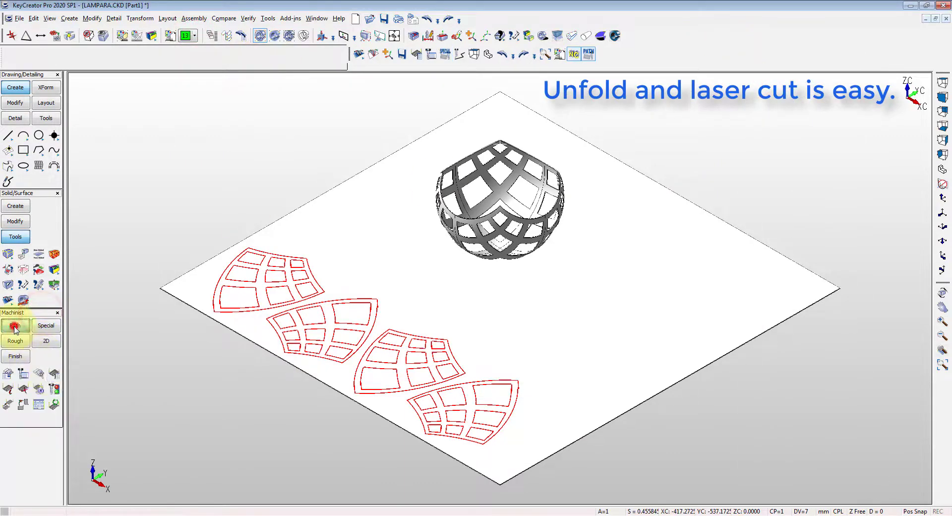
left_click(22, 373)
left_click(535, 344)
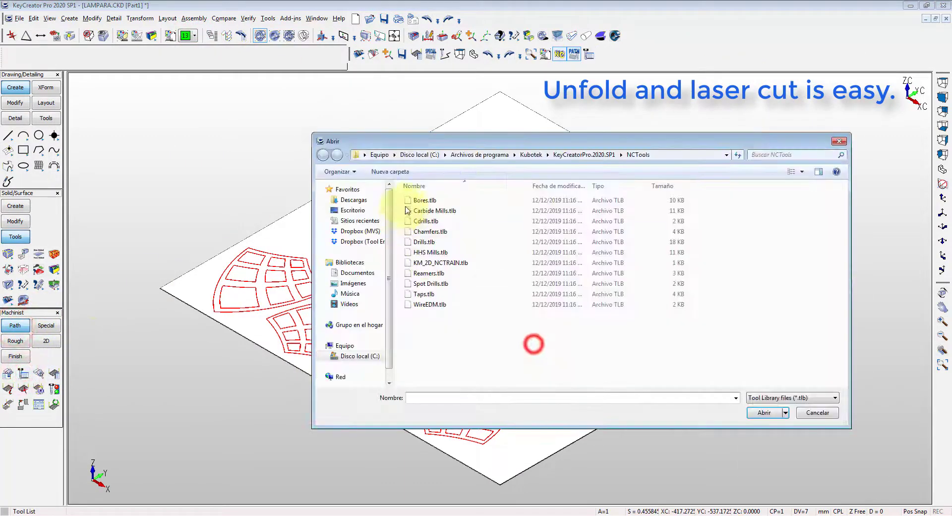
left_click(424, 304)
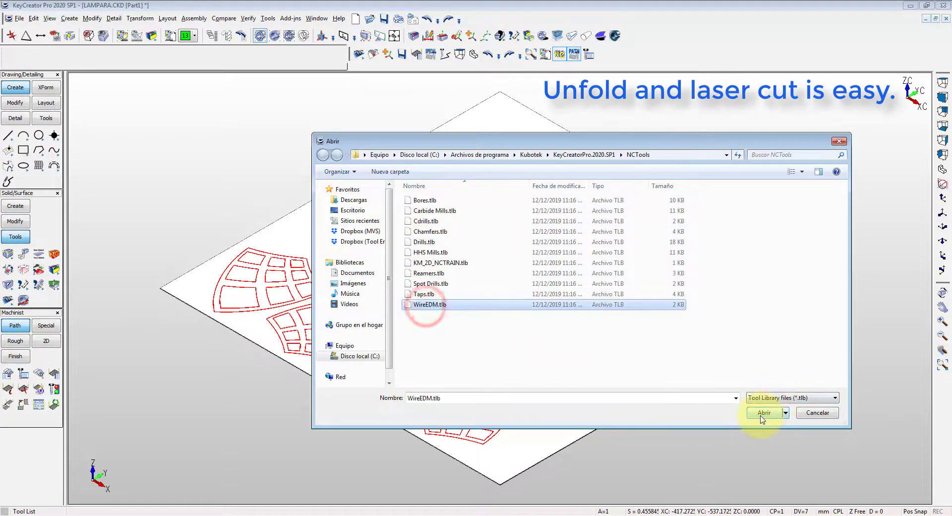
left_click(762, 414)
left_click(342, 283)
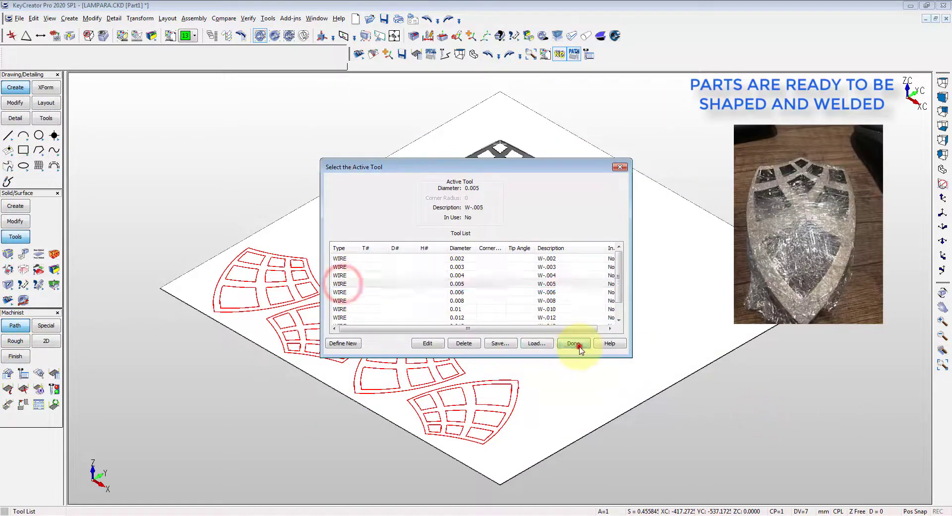
left_click(575, 343)
Create a geometry-based tool path from all four petal flat patterns, selecting them in plan view and starting at the first petal's lower tip.
left_click(46, 324)
left_click(36, 372)
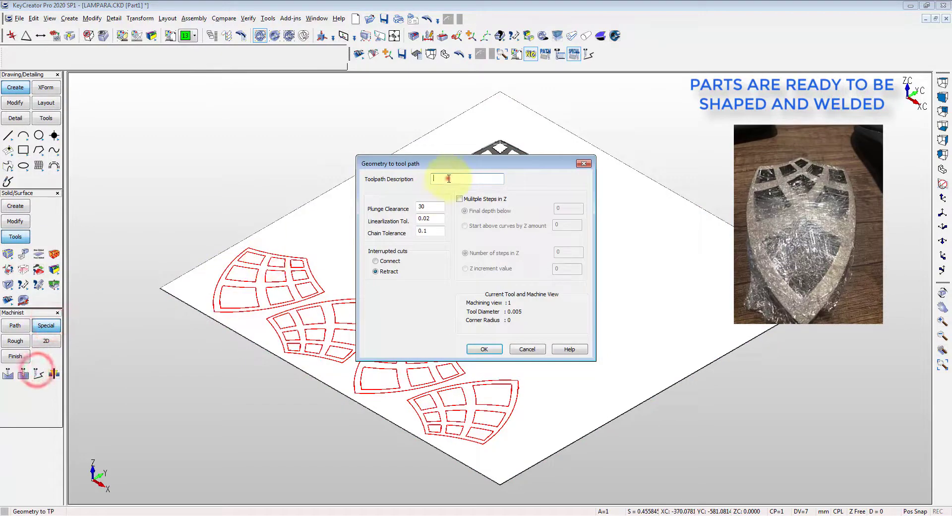
left_click(482, 349)
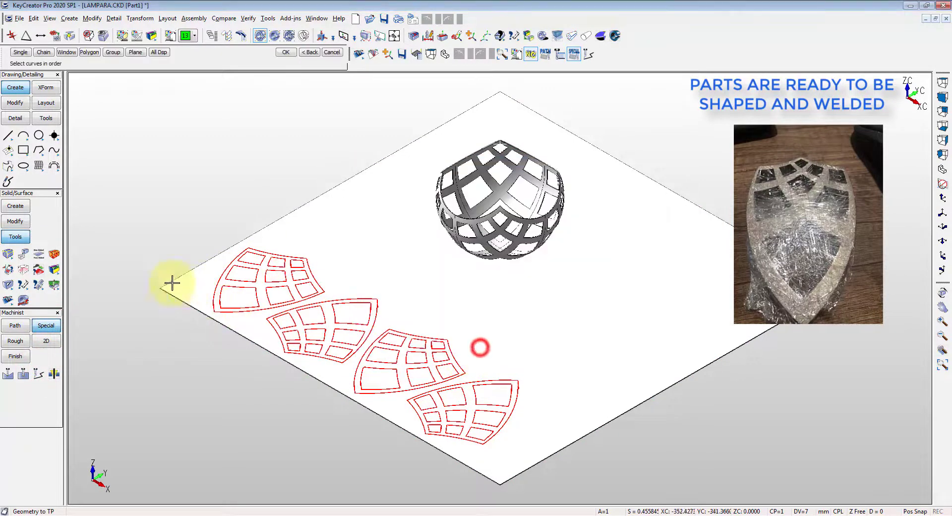
key("alt+1")
left_click_drag(269, 361, 664, 482)
left_click(359, 480)
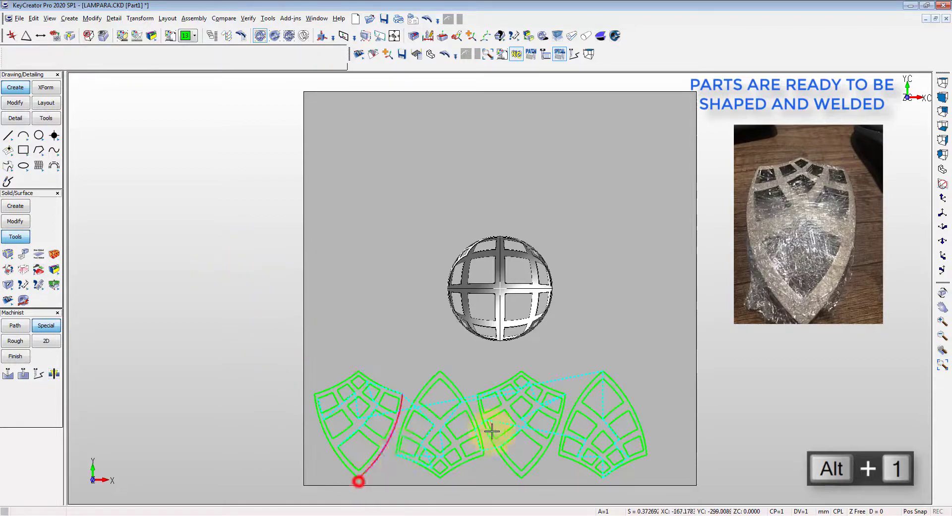
Examine the tool path's cutting and retract moves up close on the petal patterns, and return to the isometric view.
middle_click_drag(374, 417, 348, 230)
scroll(287, 352, "up", 5)
scroll(305, 323, "up", 2)
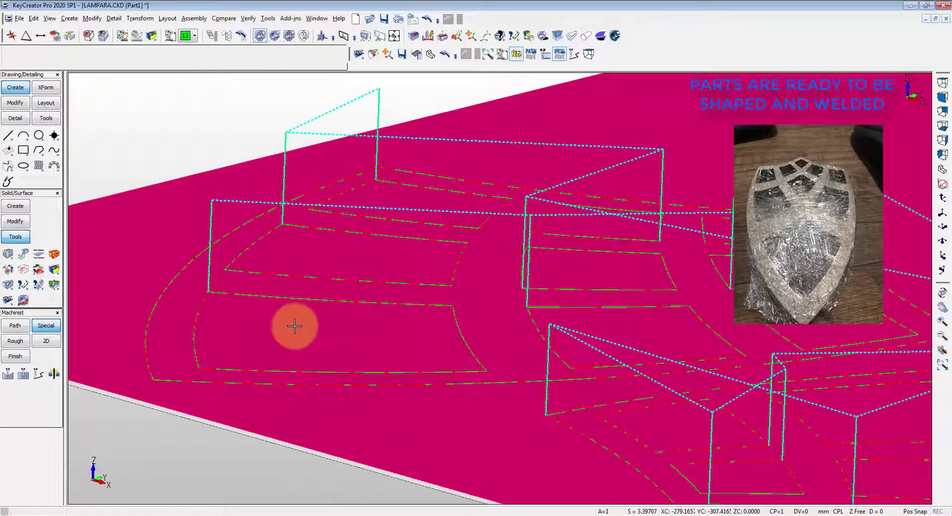
middle_click_drag(336, 323, 670, 427)
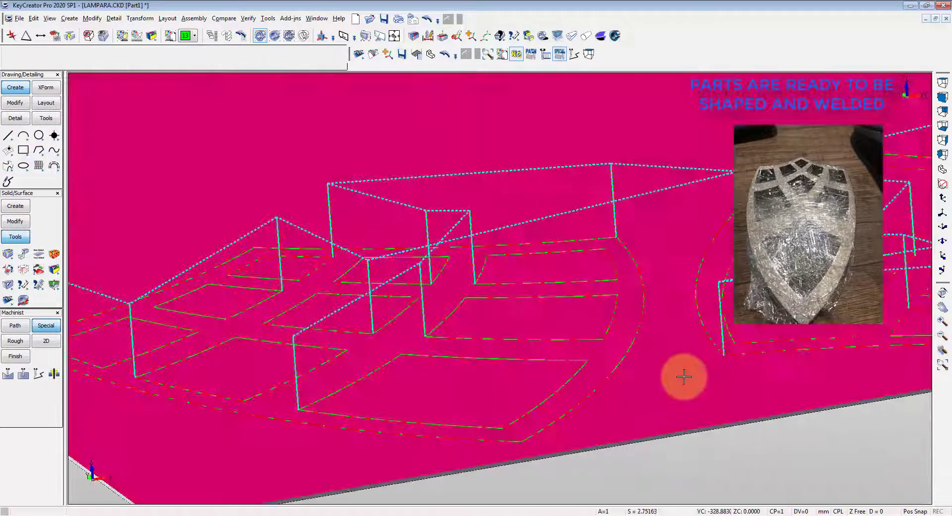
key("alt+7")
key("Escape")
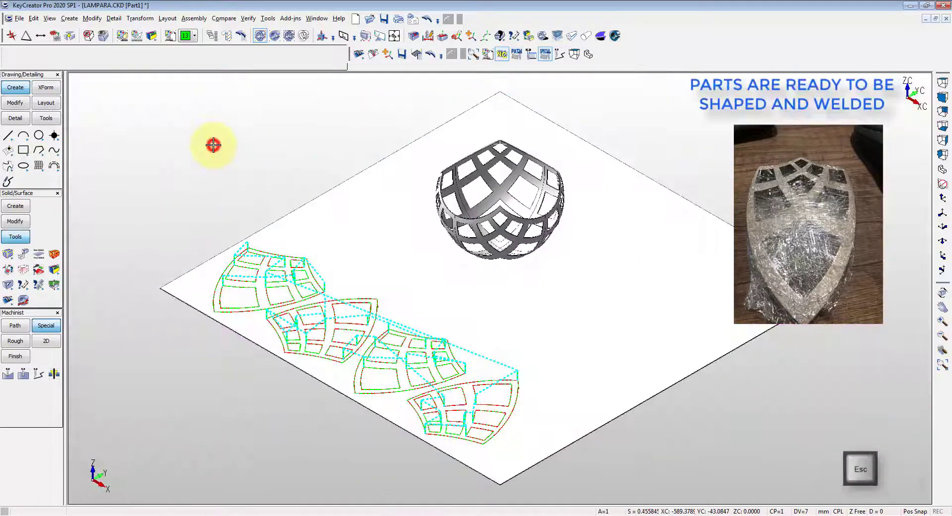
Turn on shadows and perspective display, and change the model-mode background colours to a black backdrop.
left_click(571, 35)
left_click(614, 35)
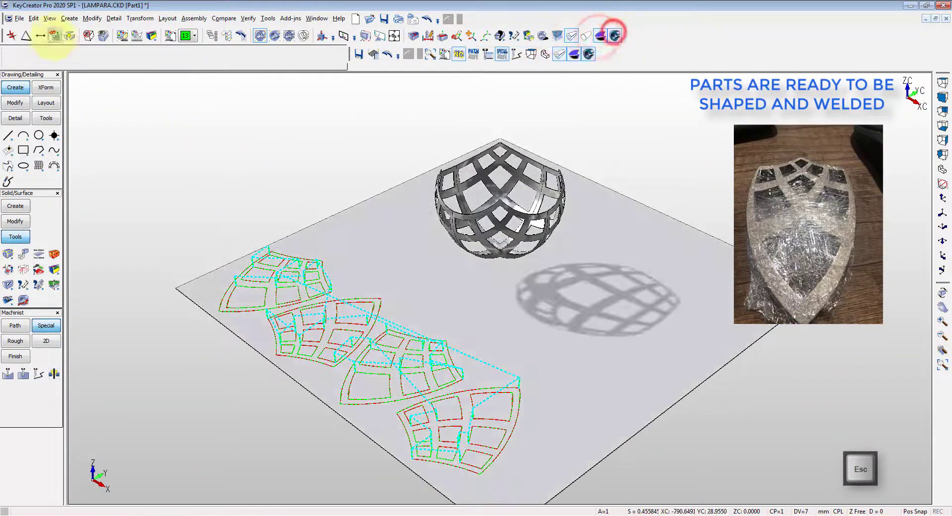
left_click(19, 18)
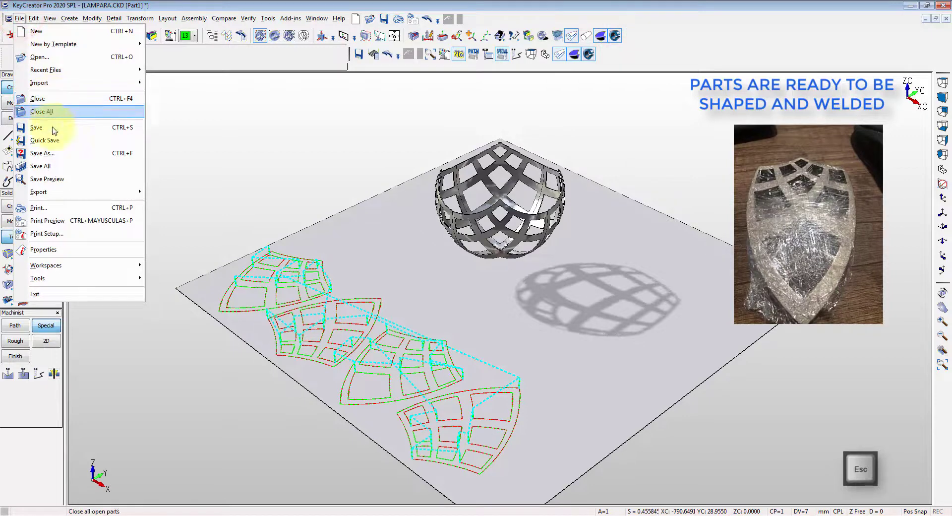
left_click(44, 249)
left_click(286, 179)
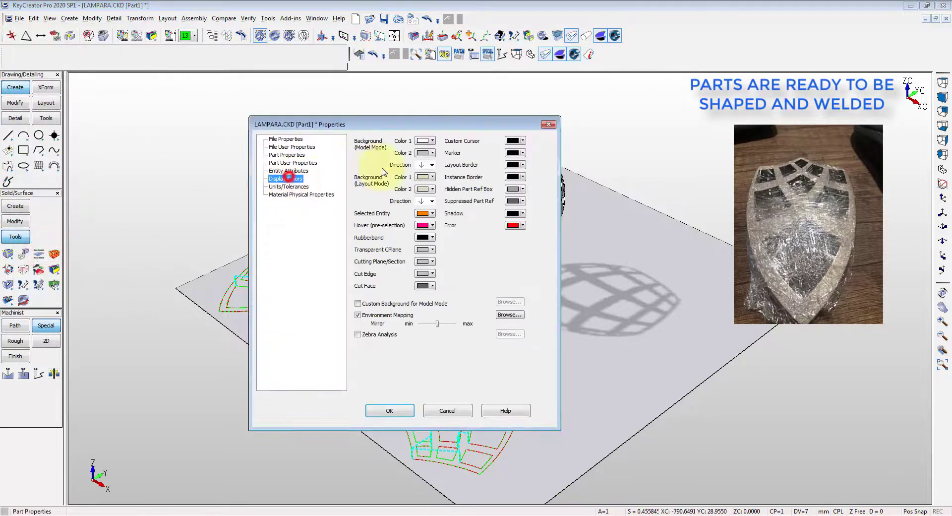
left_click(430, 153)
left_click(419, 165)
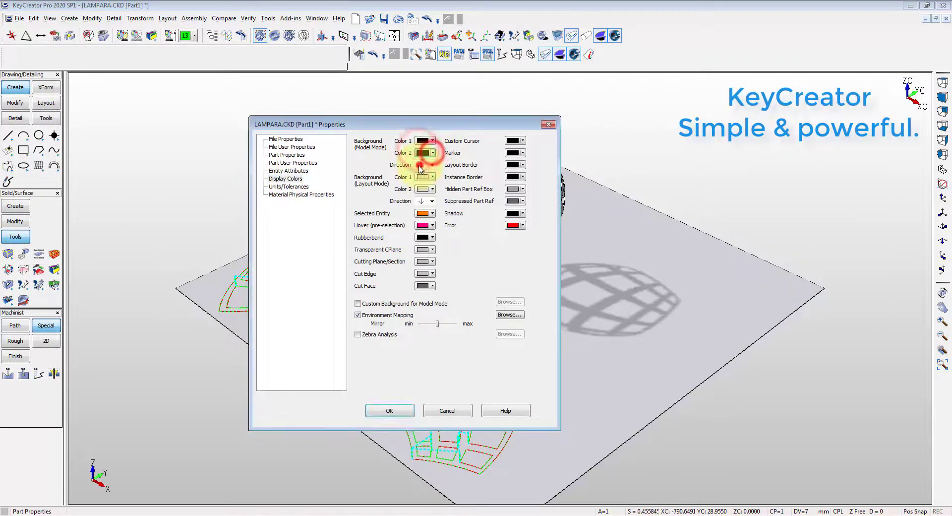
left_click(390, 411)
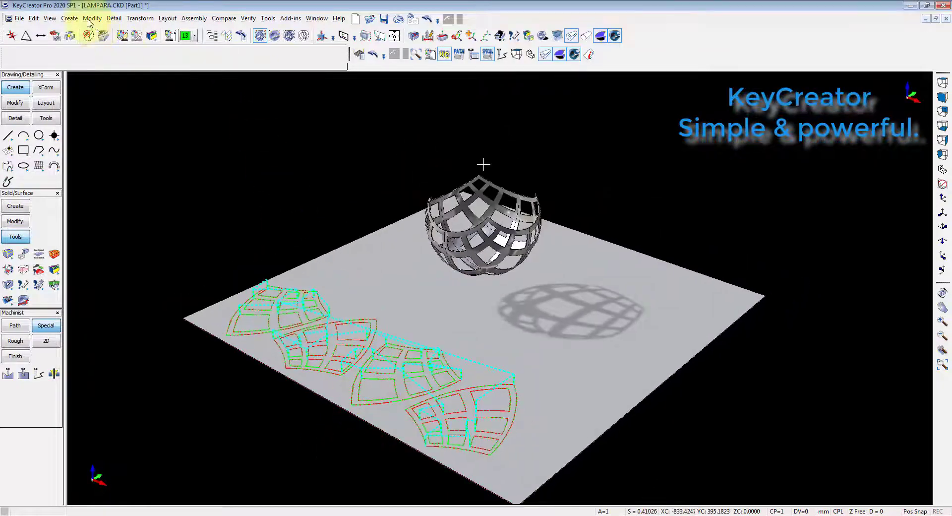
Unhide the spot light above the lamp so it illuminates the plate.
left_click(101, 36)
left_click(314, 229)
key("Return")
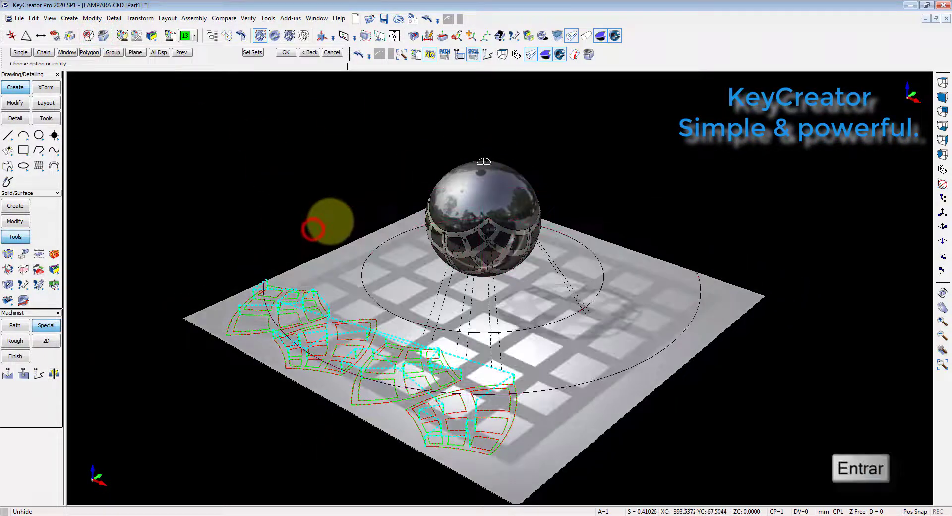
key("Escape")
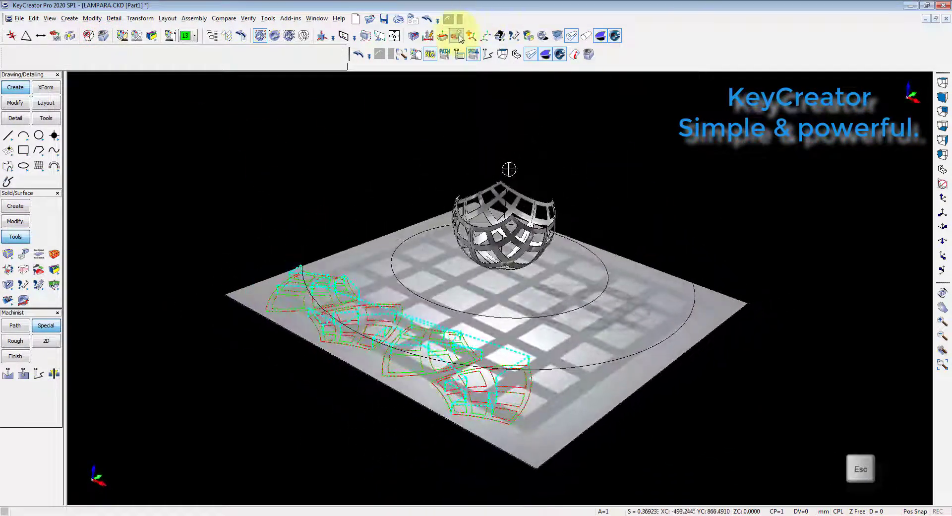
Dynamically move the spot light above the lamp to shift the lattice shadow on the plate.
left_click(455, 36)
key("Return")
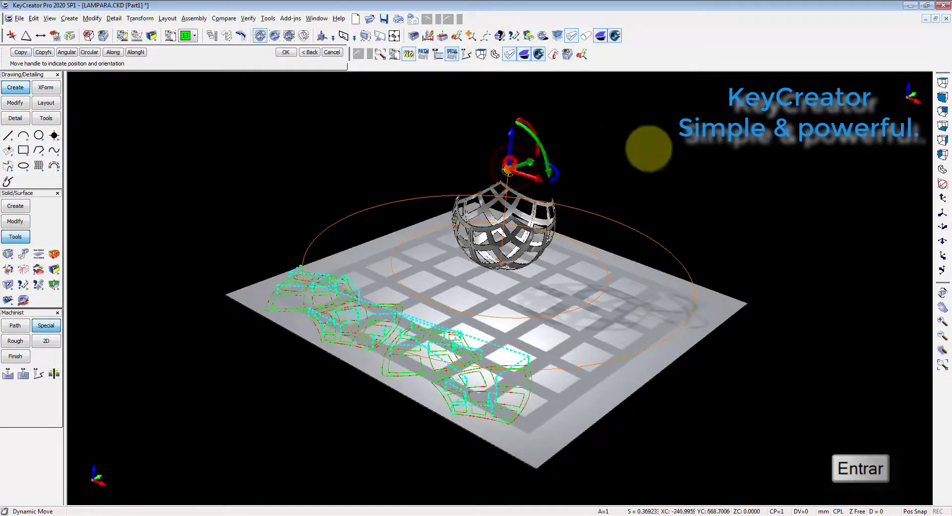
left_click_drag(490, 154, 517, 150)
key("Escape")
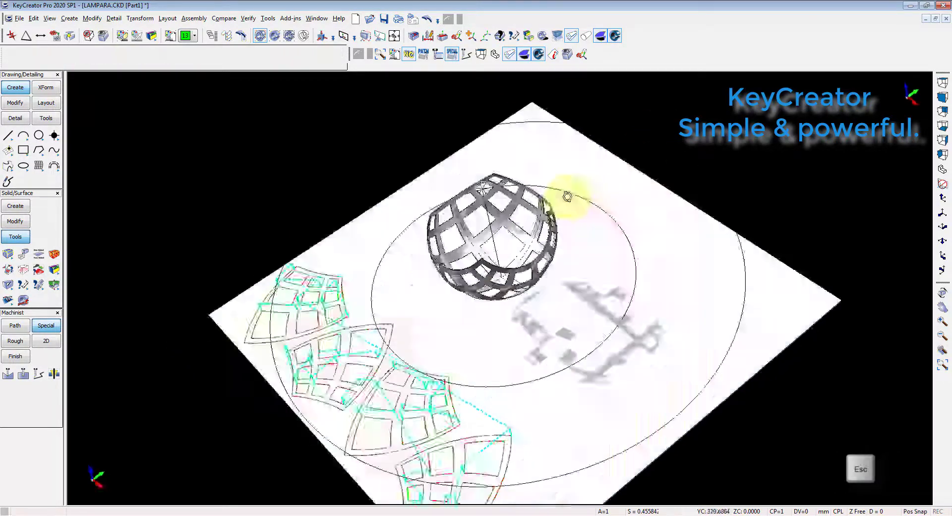
key("alt+7")
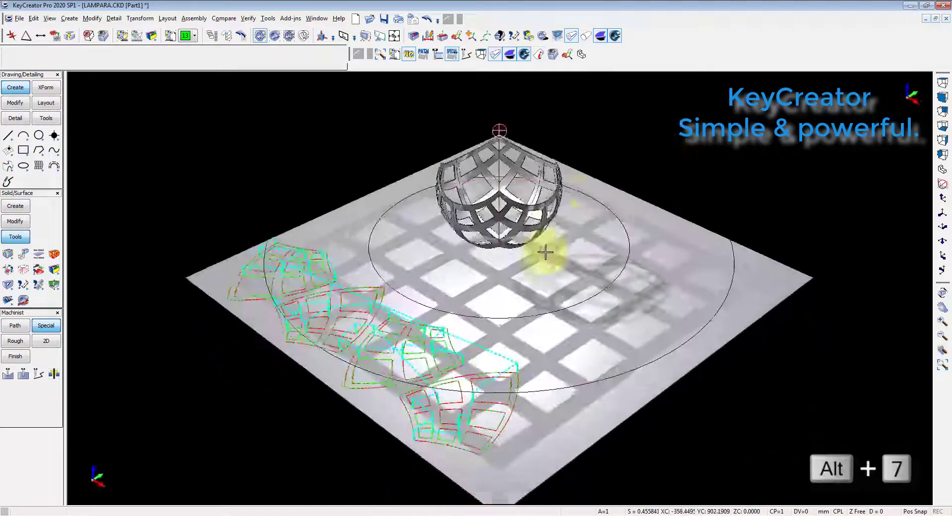